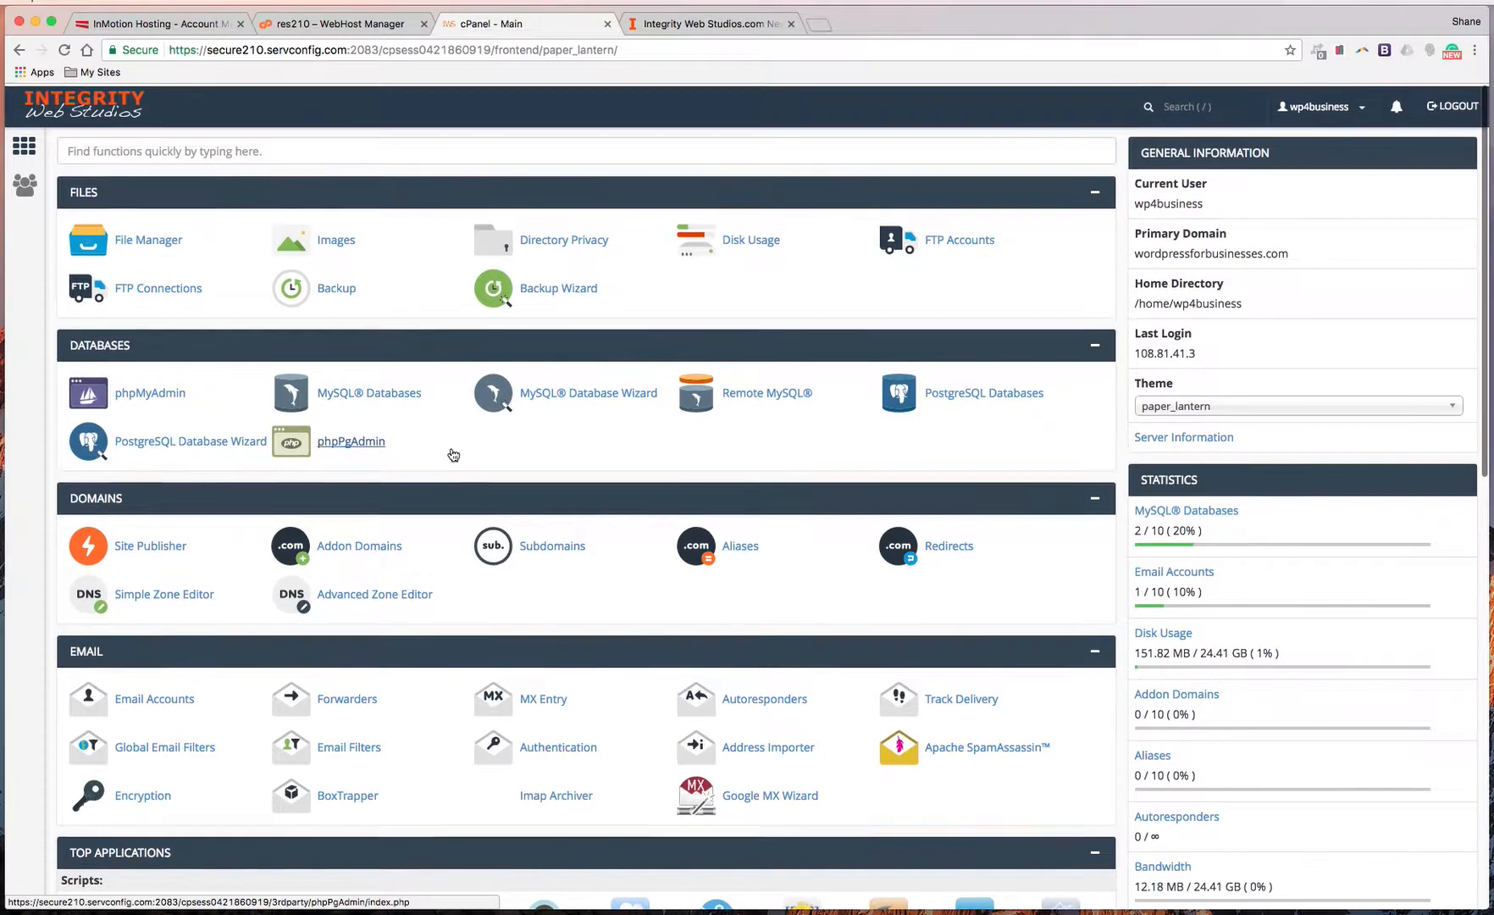
Scroll the cPanel home page down to Top Applications, which lists WordPress, Joomla and Drupal
scroll(453, 455, "down", 3)
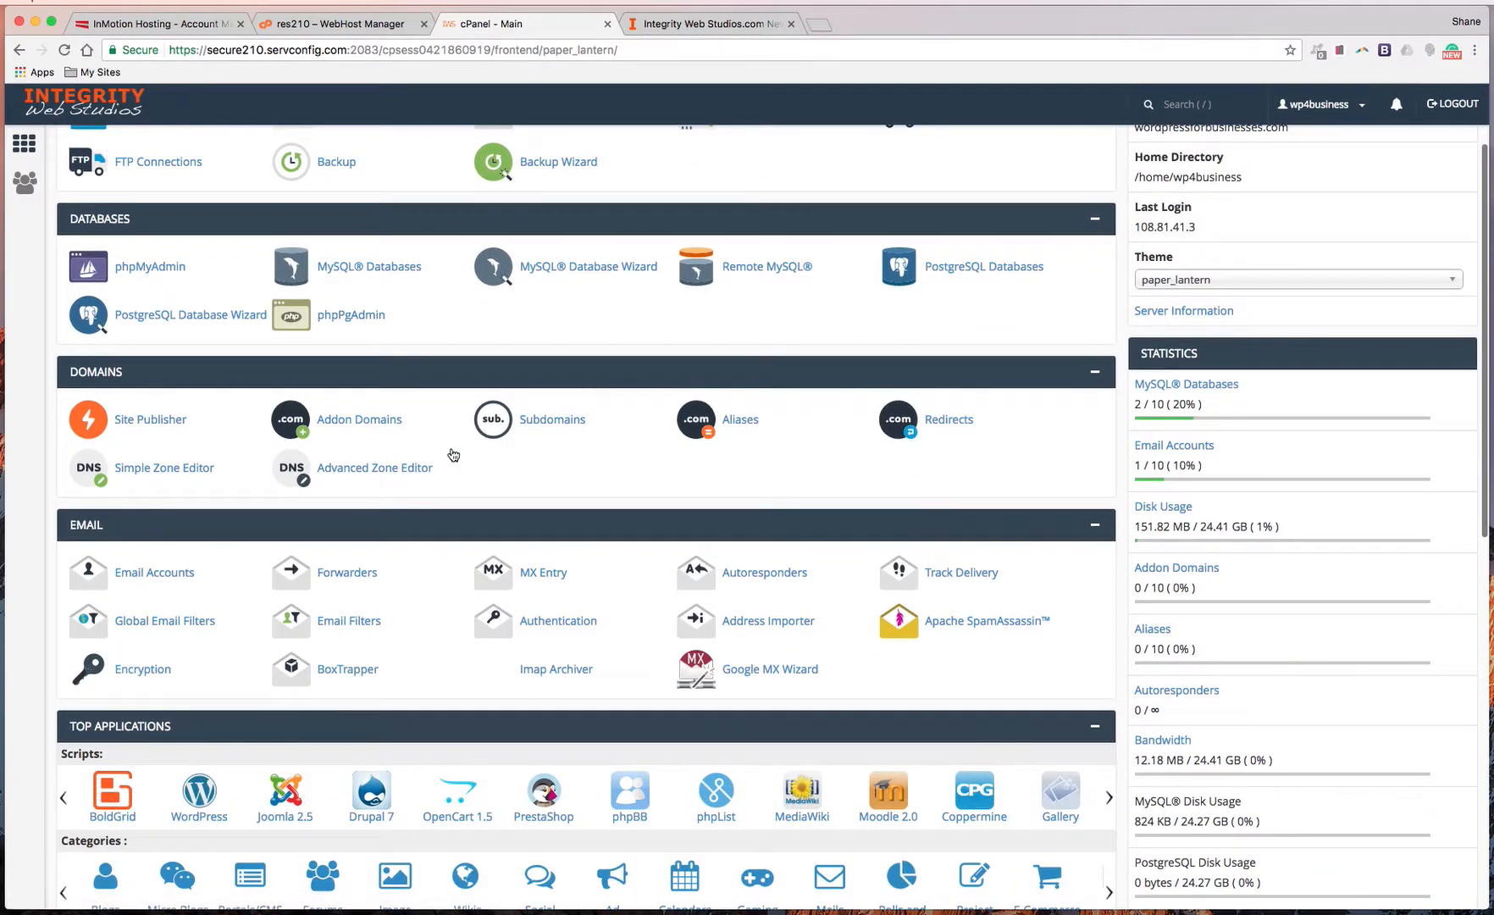
scroll(453, 455, "down", 2)
scroll(458, 519, "down", 2)
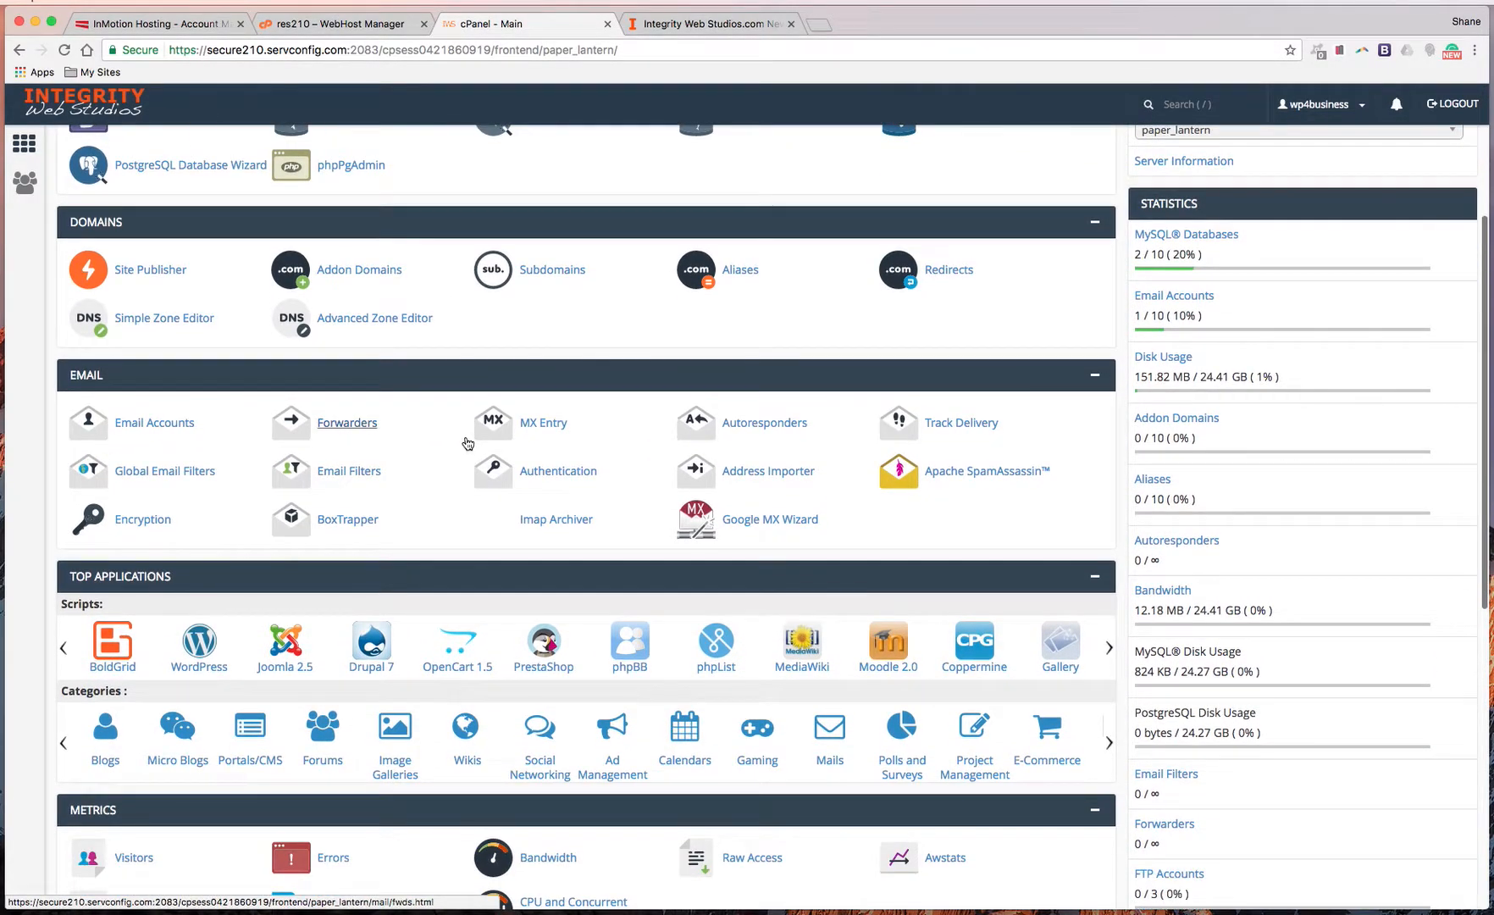
scroll(458, 522, "down", 5)
scroll(462, 474, "up", 12)
scroll(468, 443, "down", 7)
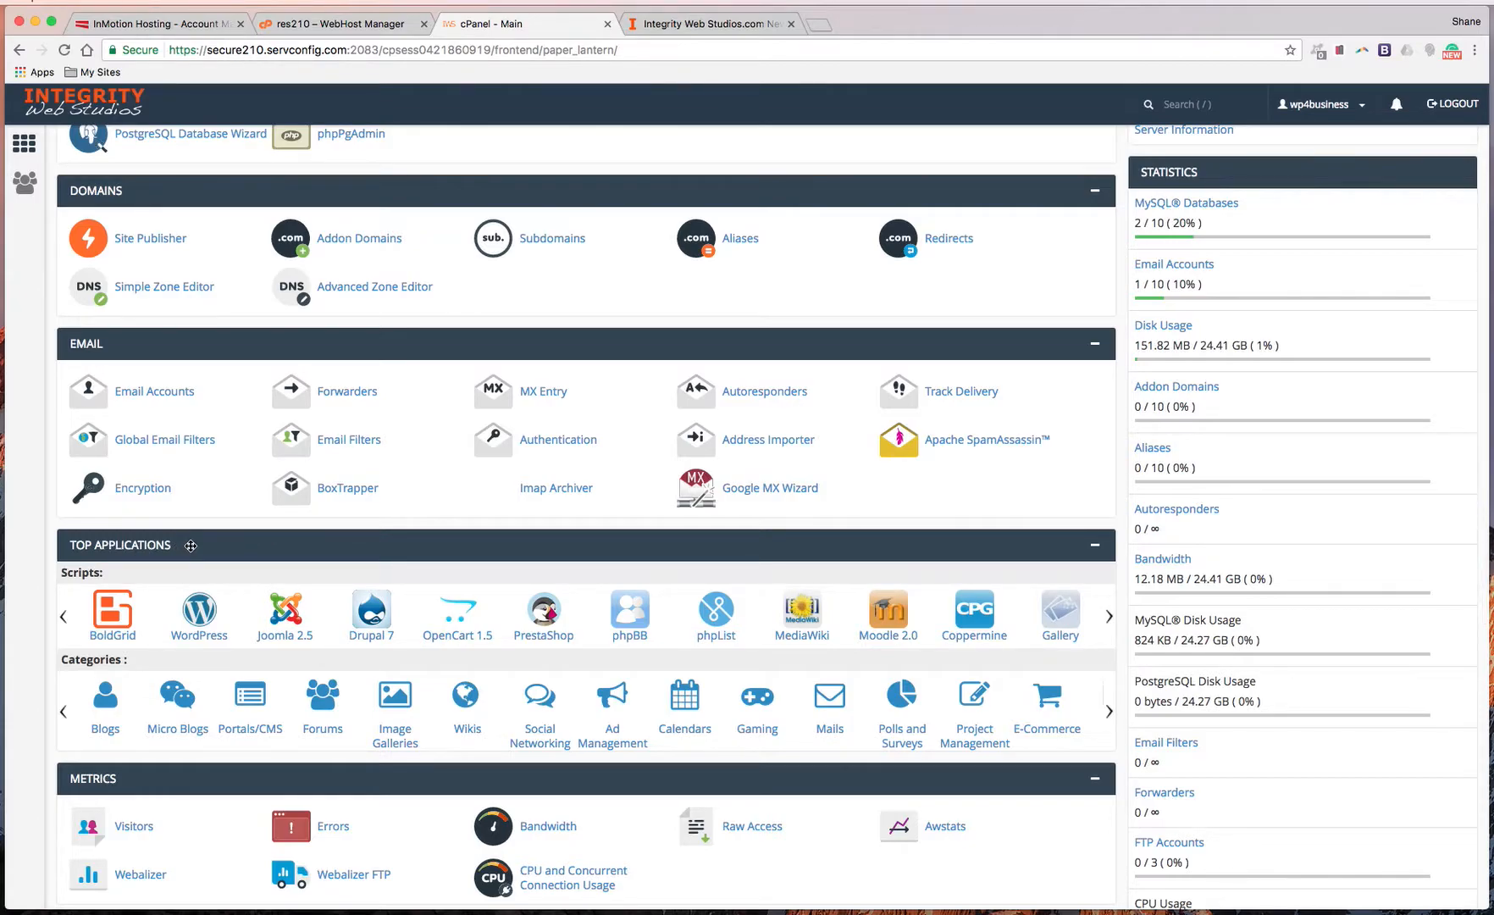
scroll(190, 546, "down", 2)
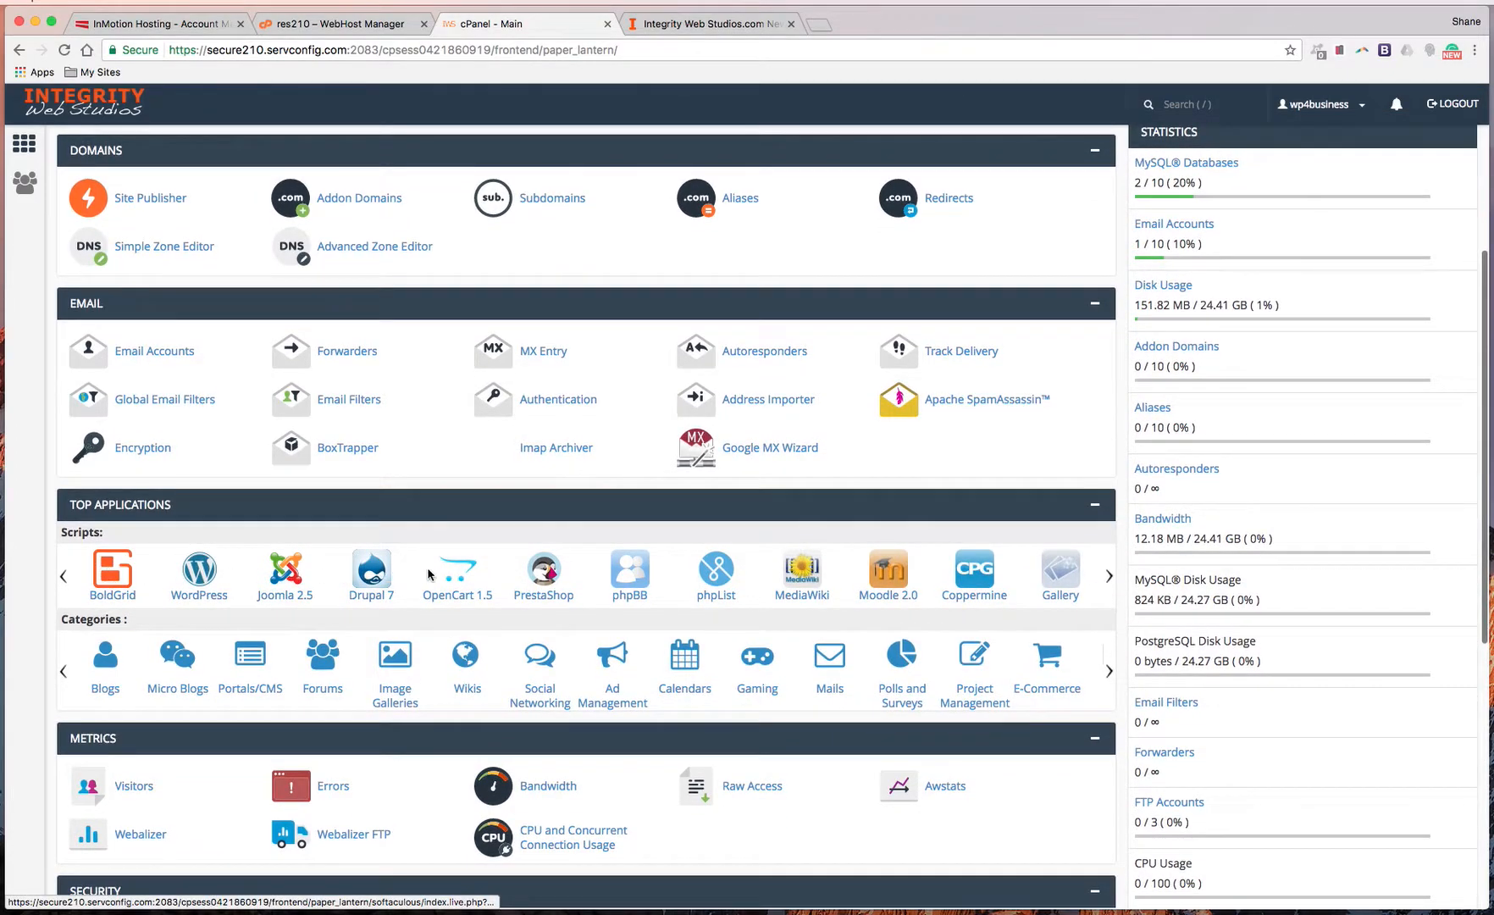
scroll(216, 584, "down", 2)
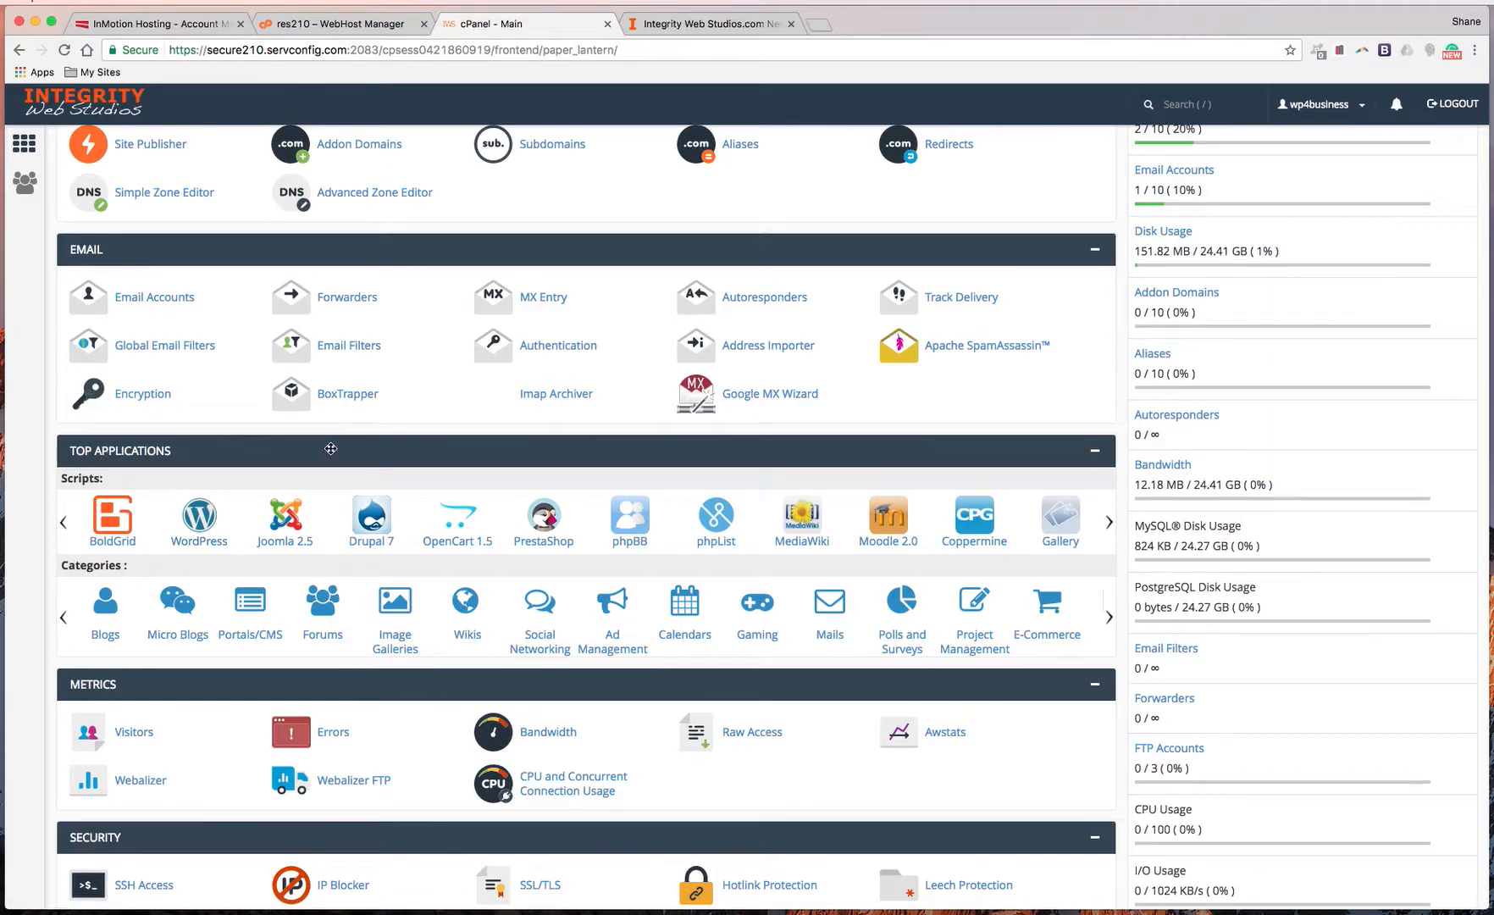
scroll(330, 448, "up", 5)
scroll(330, 458, "down", 3)
scroll(330, 457, "down", 3)
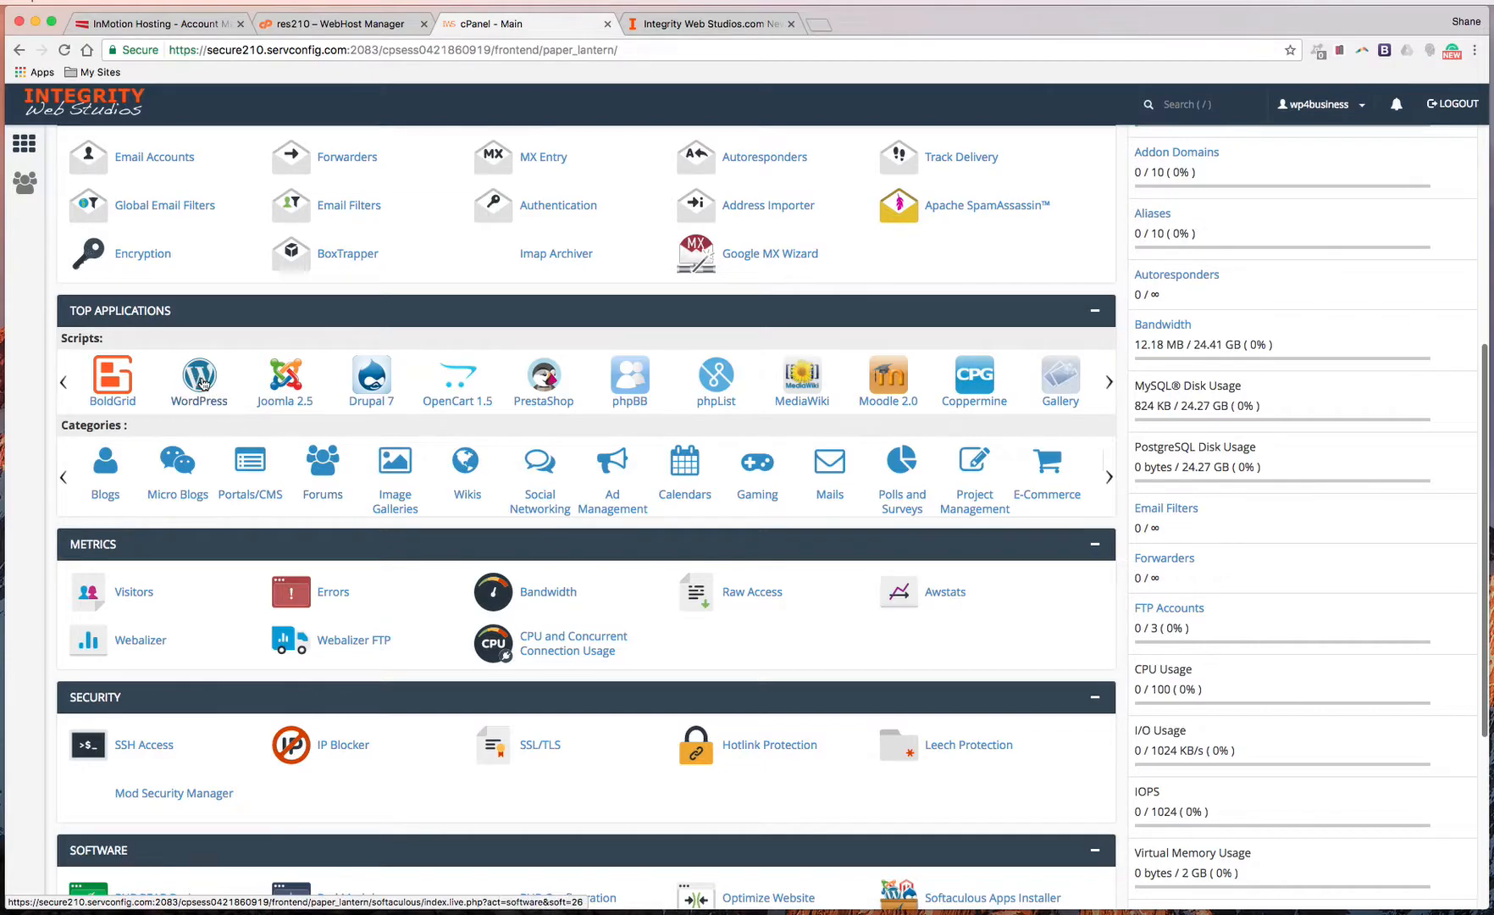
Open the WordPress 4.7.5 script page in Softaculous from the Top Applications icon
left_click(203, 384)
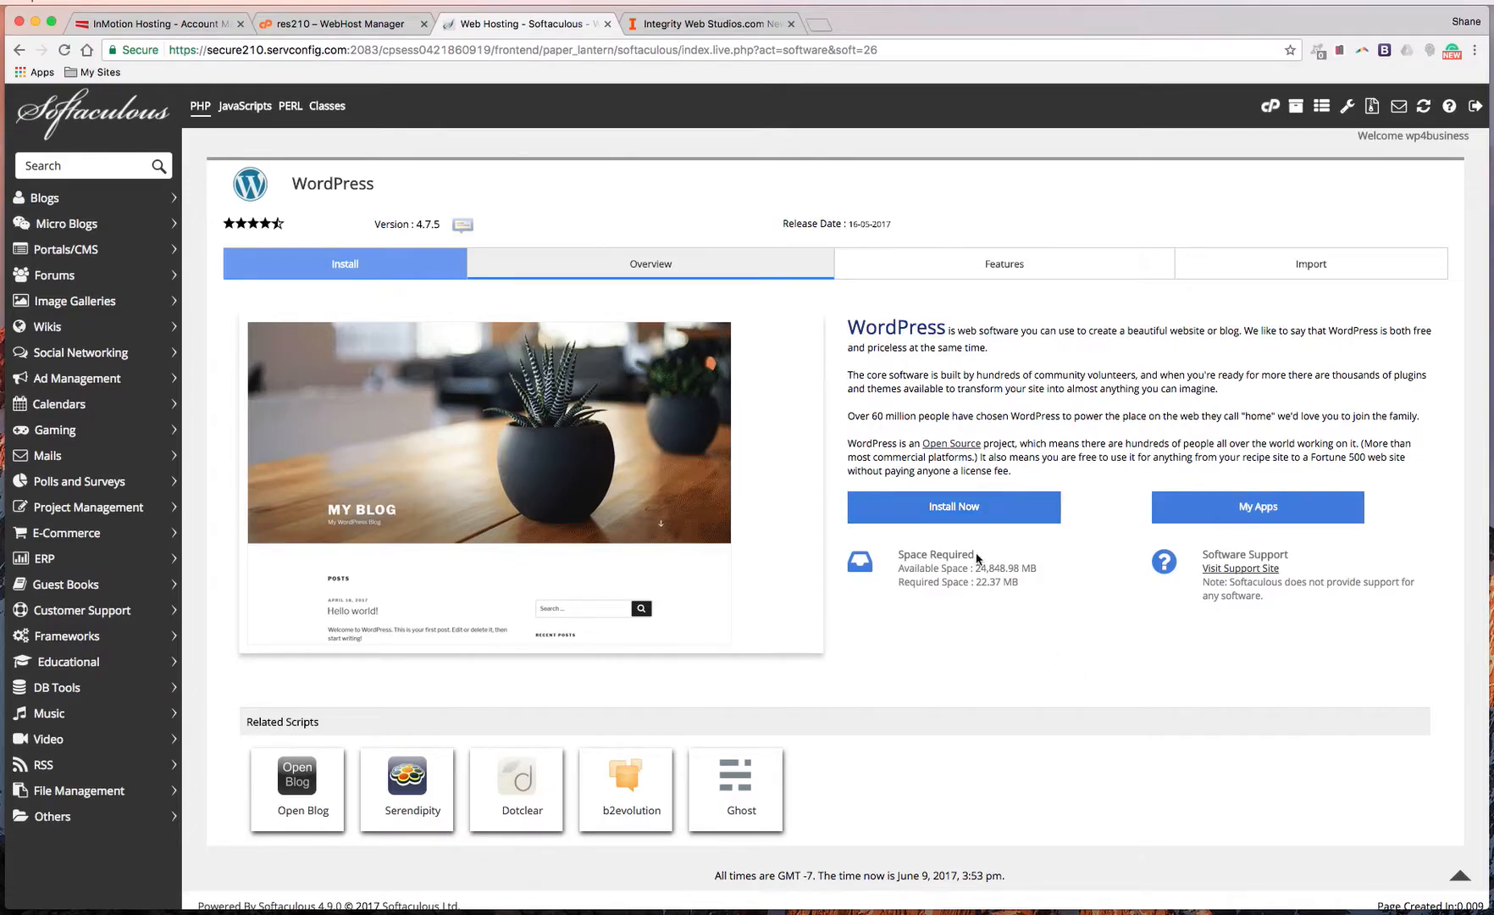
Start a new WordPress installation to bring up the Softaculous install form
left_click(955, 513)
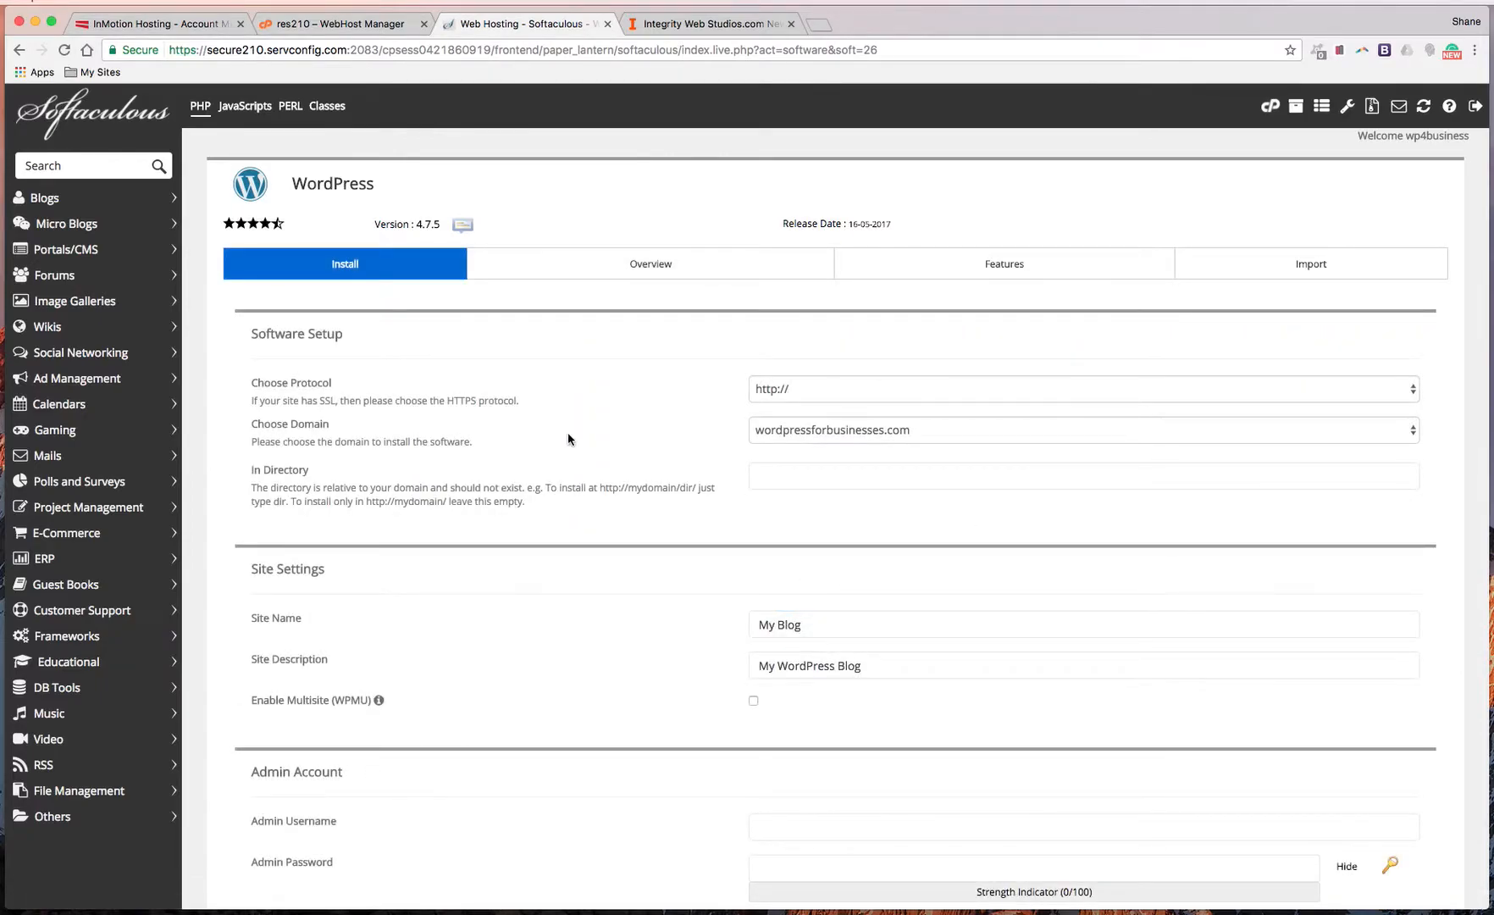
scroll(629, 470, "down", 3)
scroll(634, 477, "up", 3)
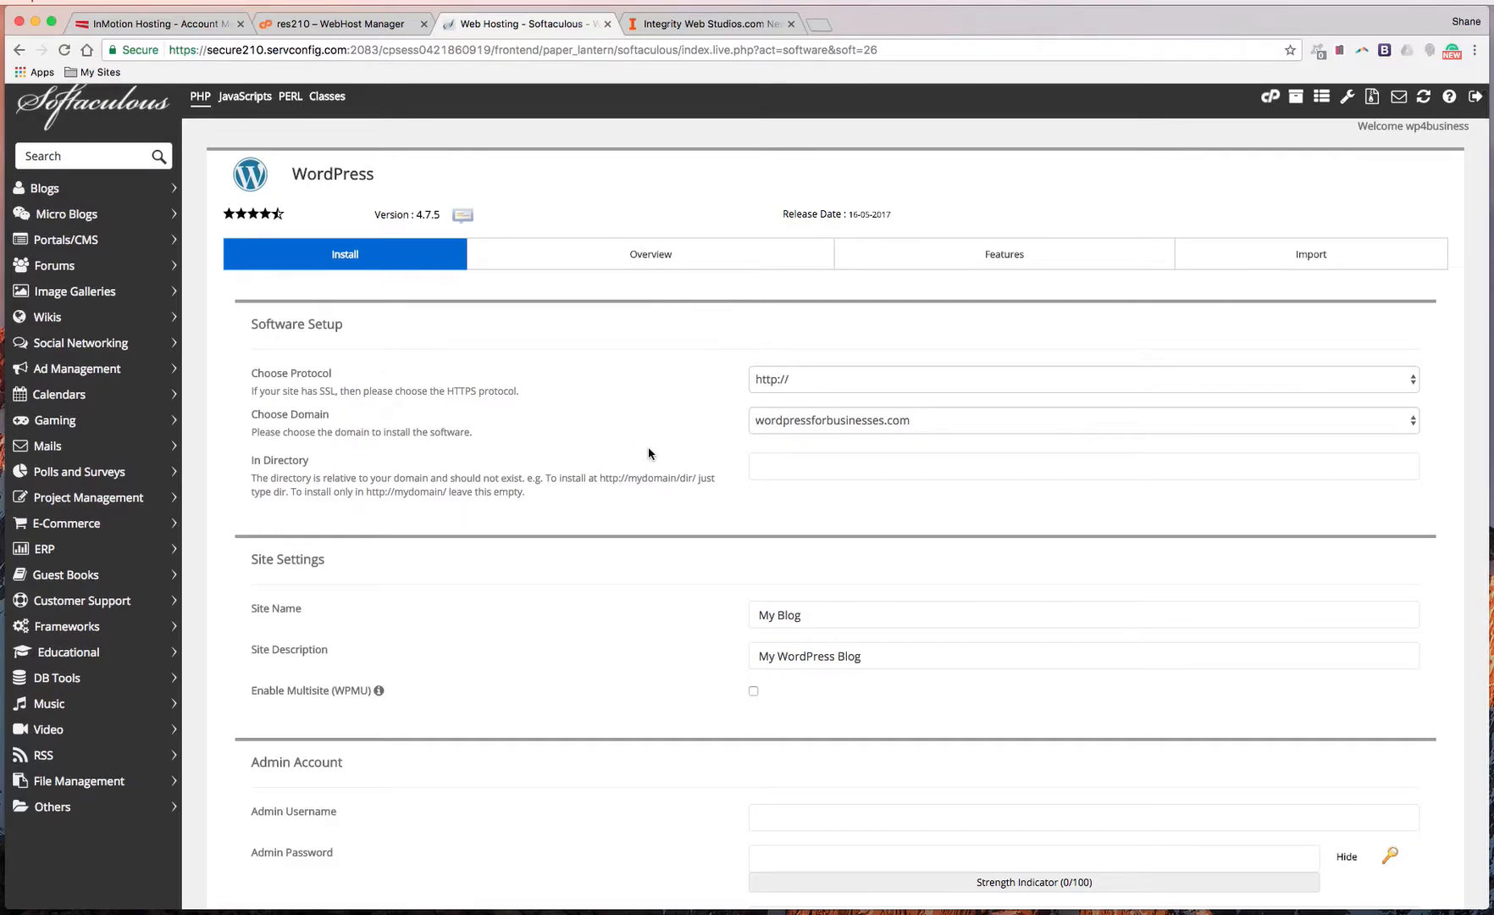
left_click(819, 383)
left_click(806, 381)
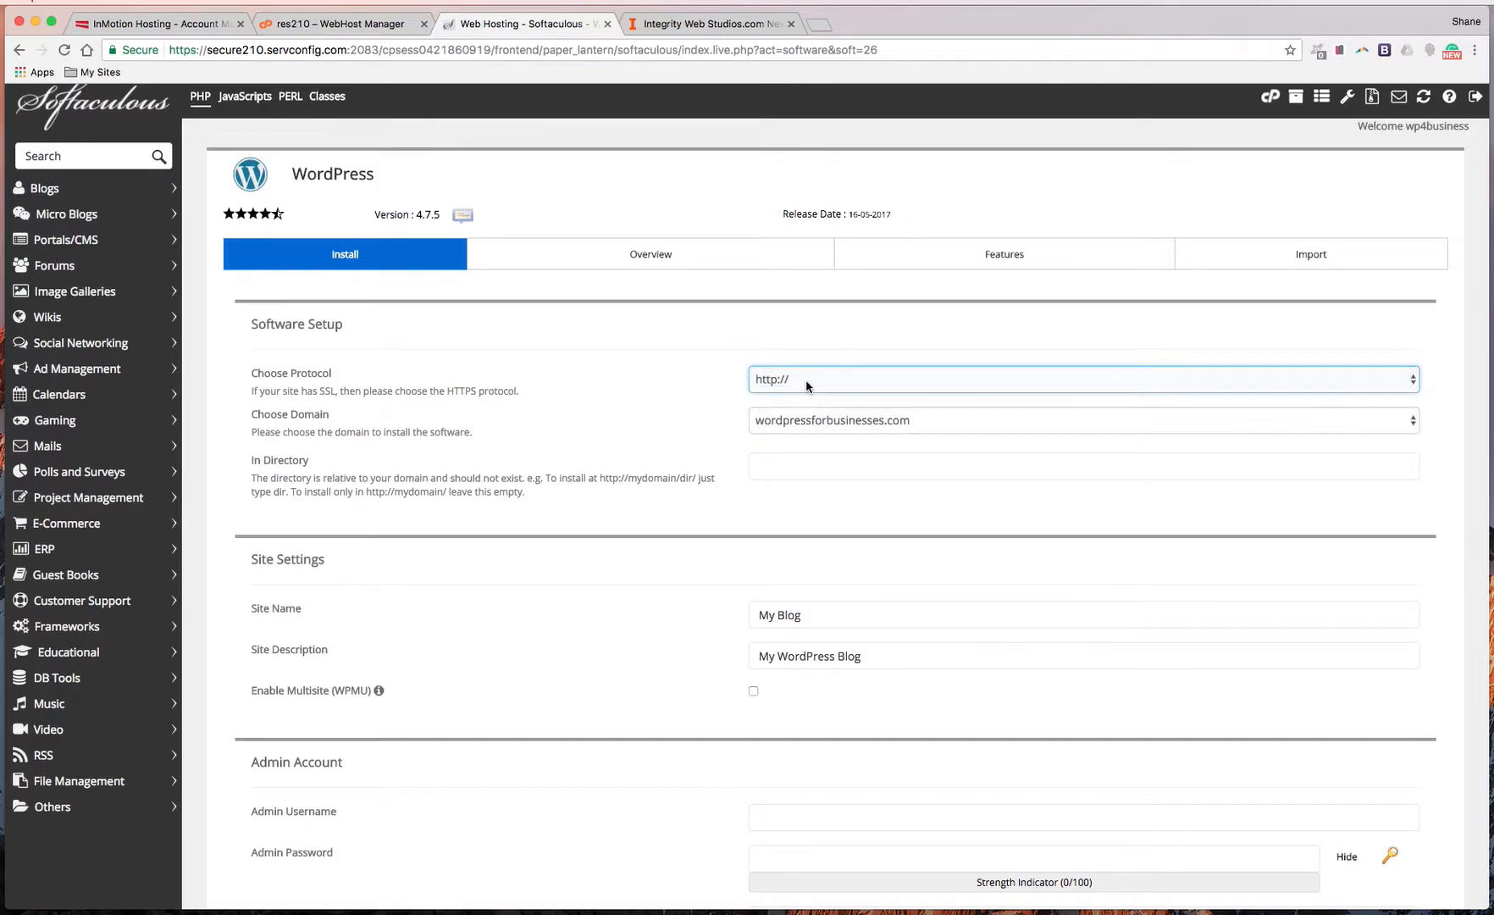
left_click(806, 381)
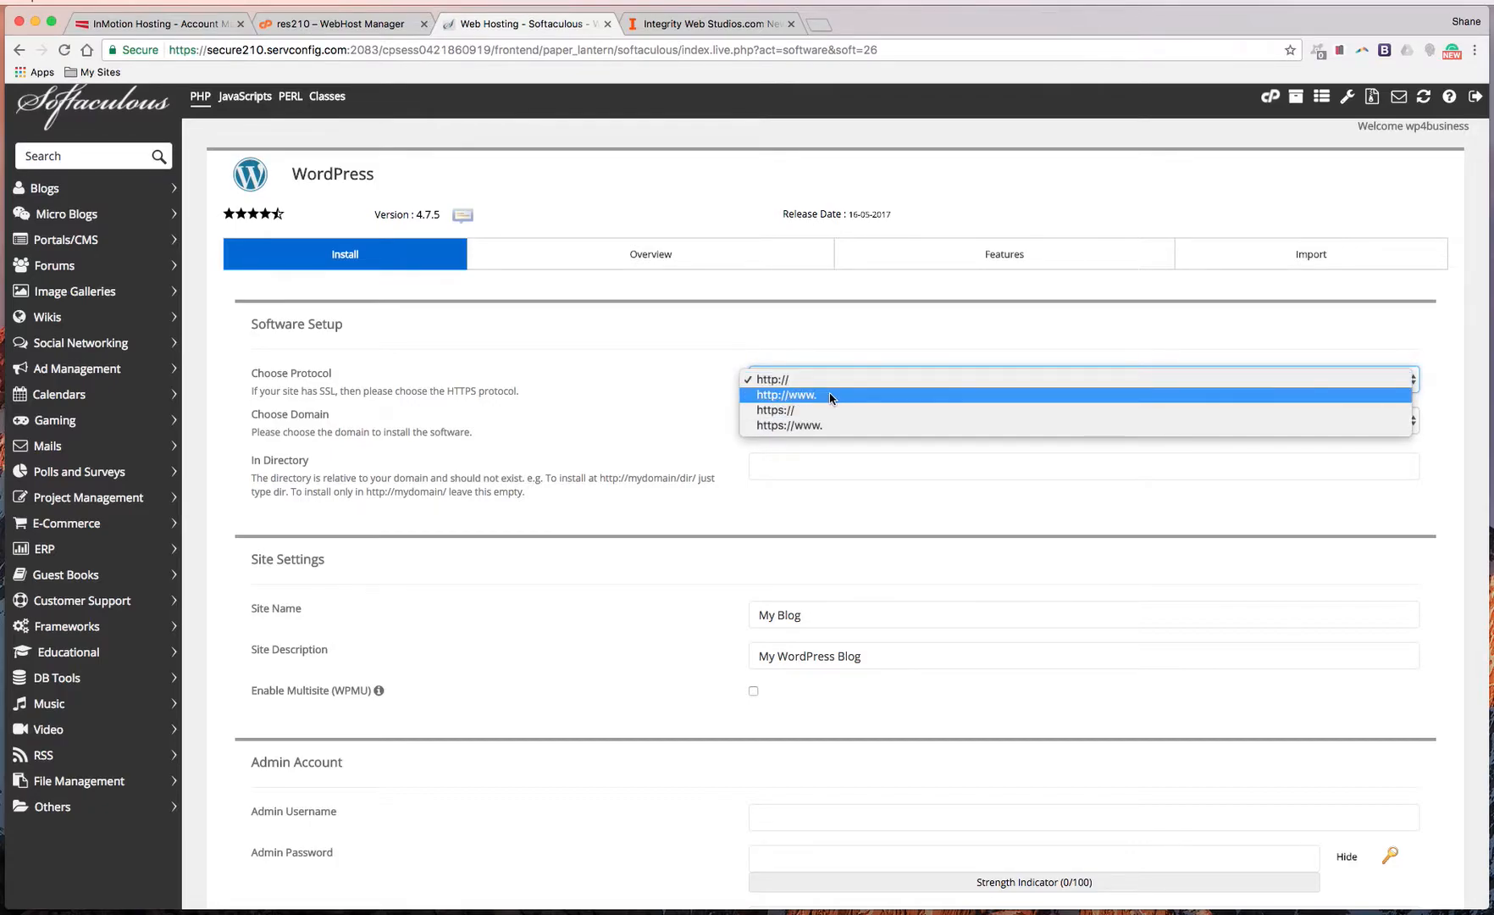
left_click(831, 398)
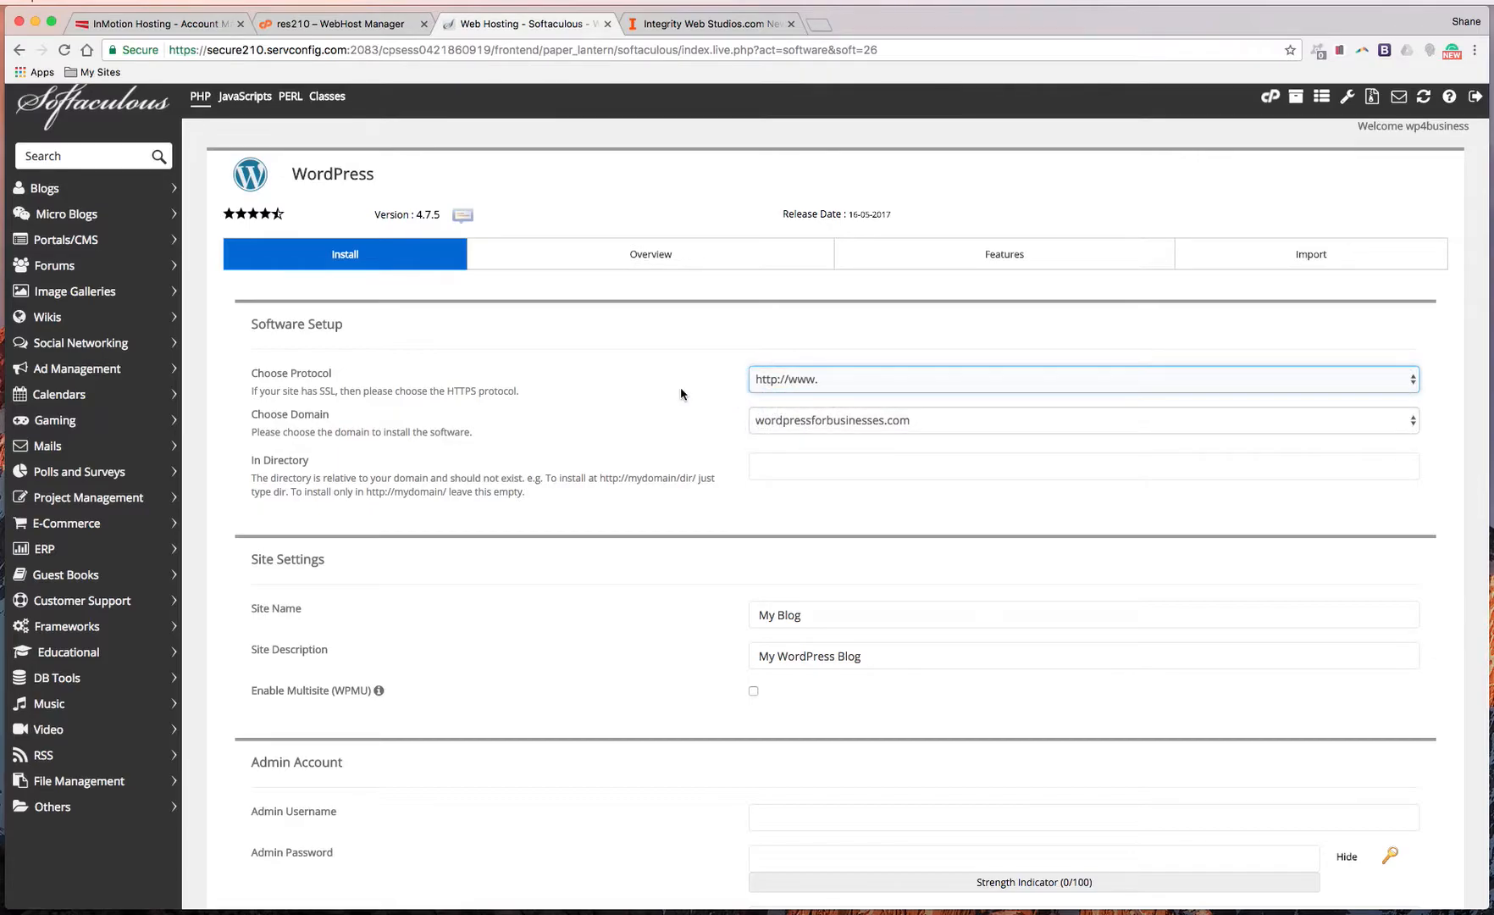
left_click(781, 383)
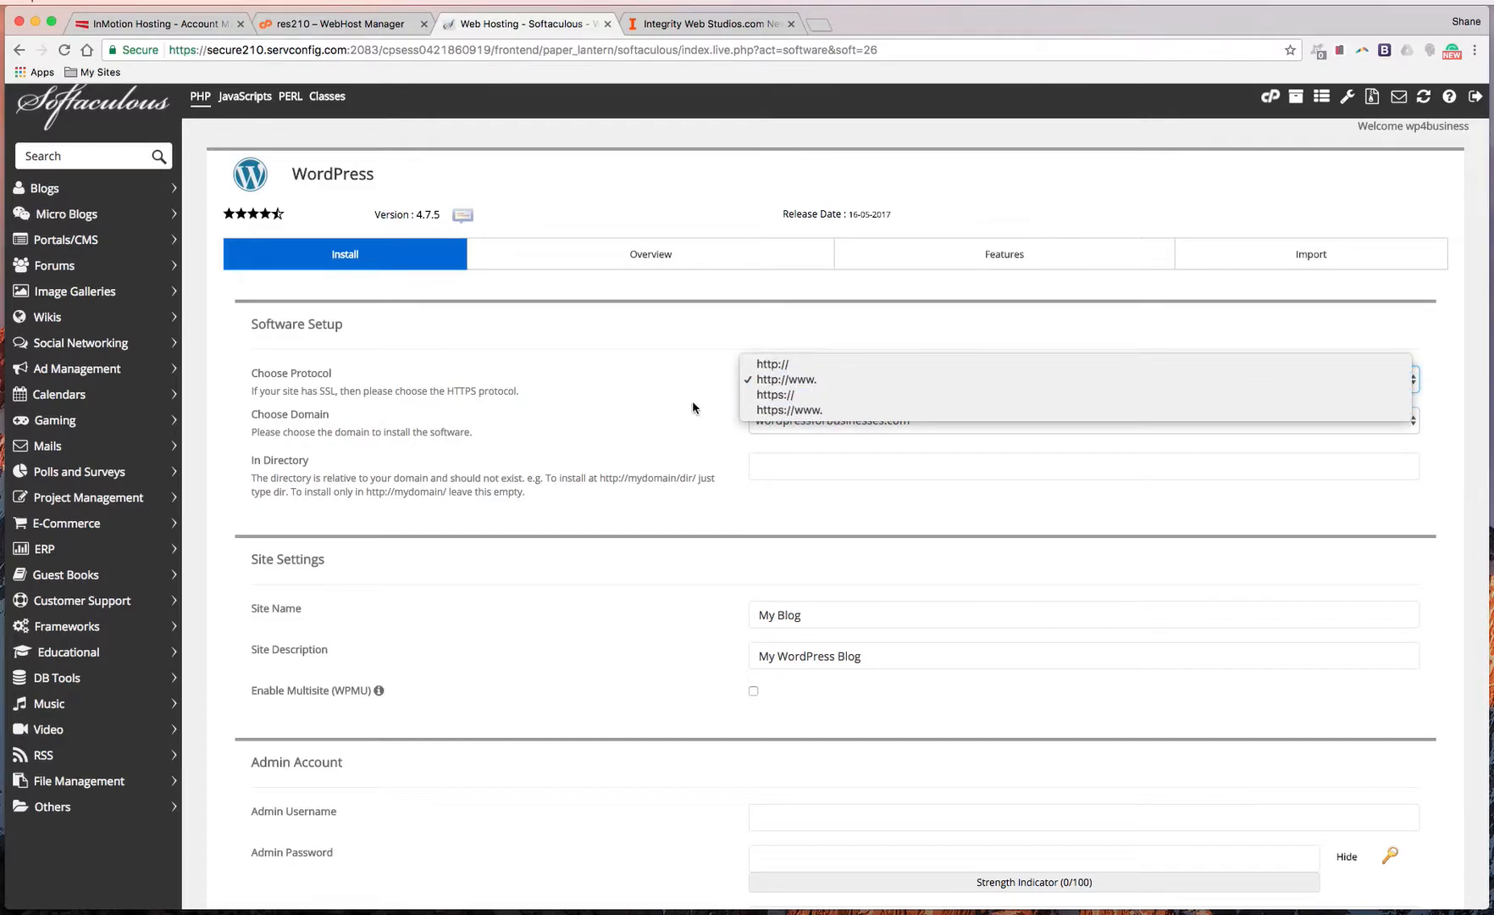
left_click(805, 379)
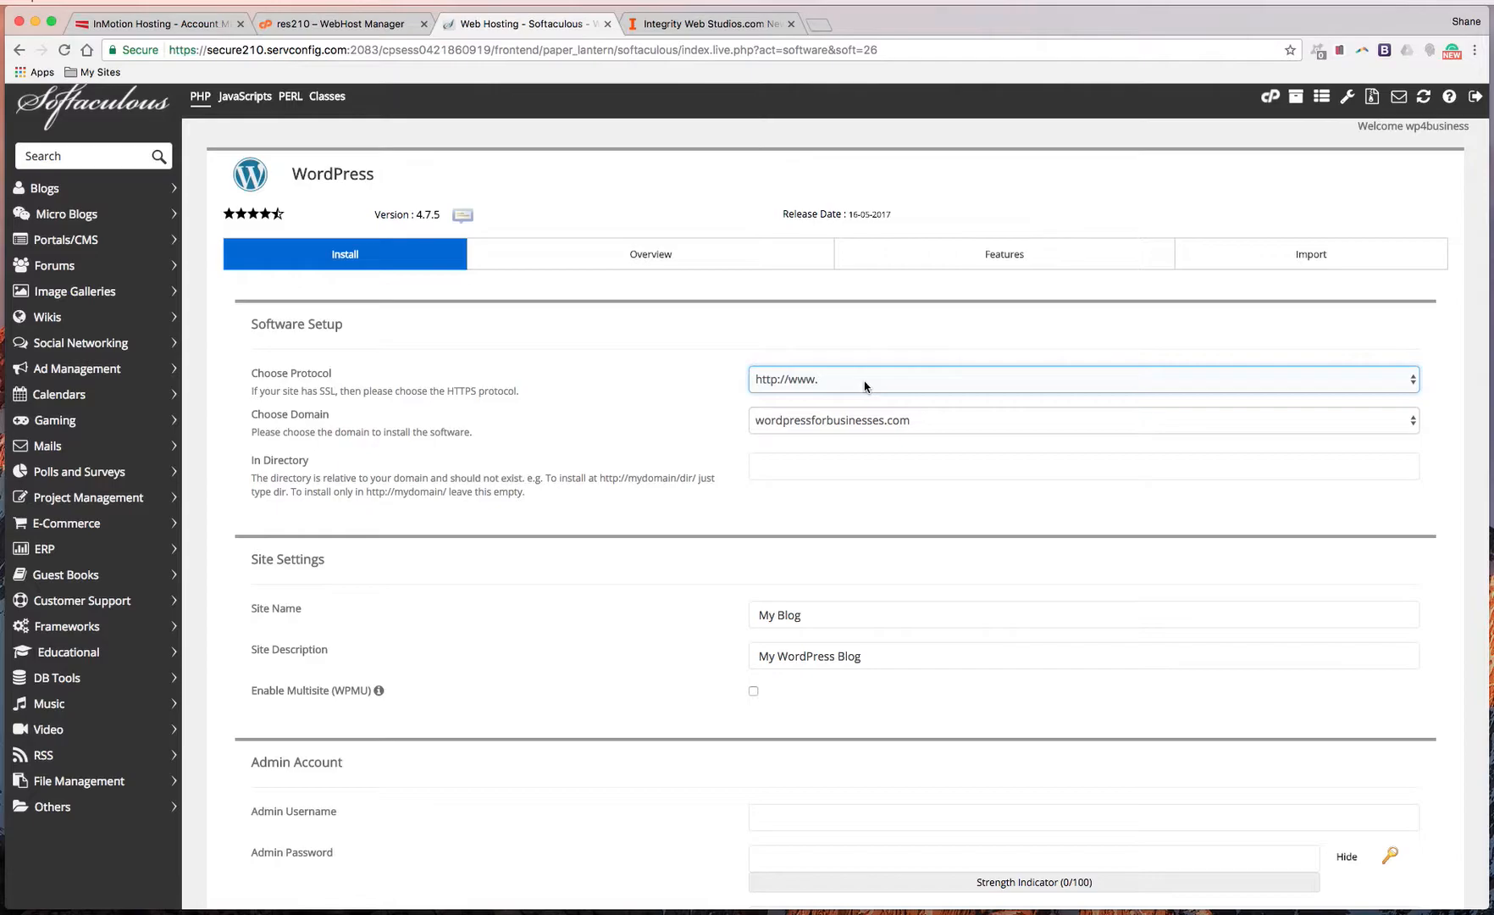
left_click(847, 420)
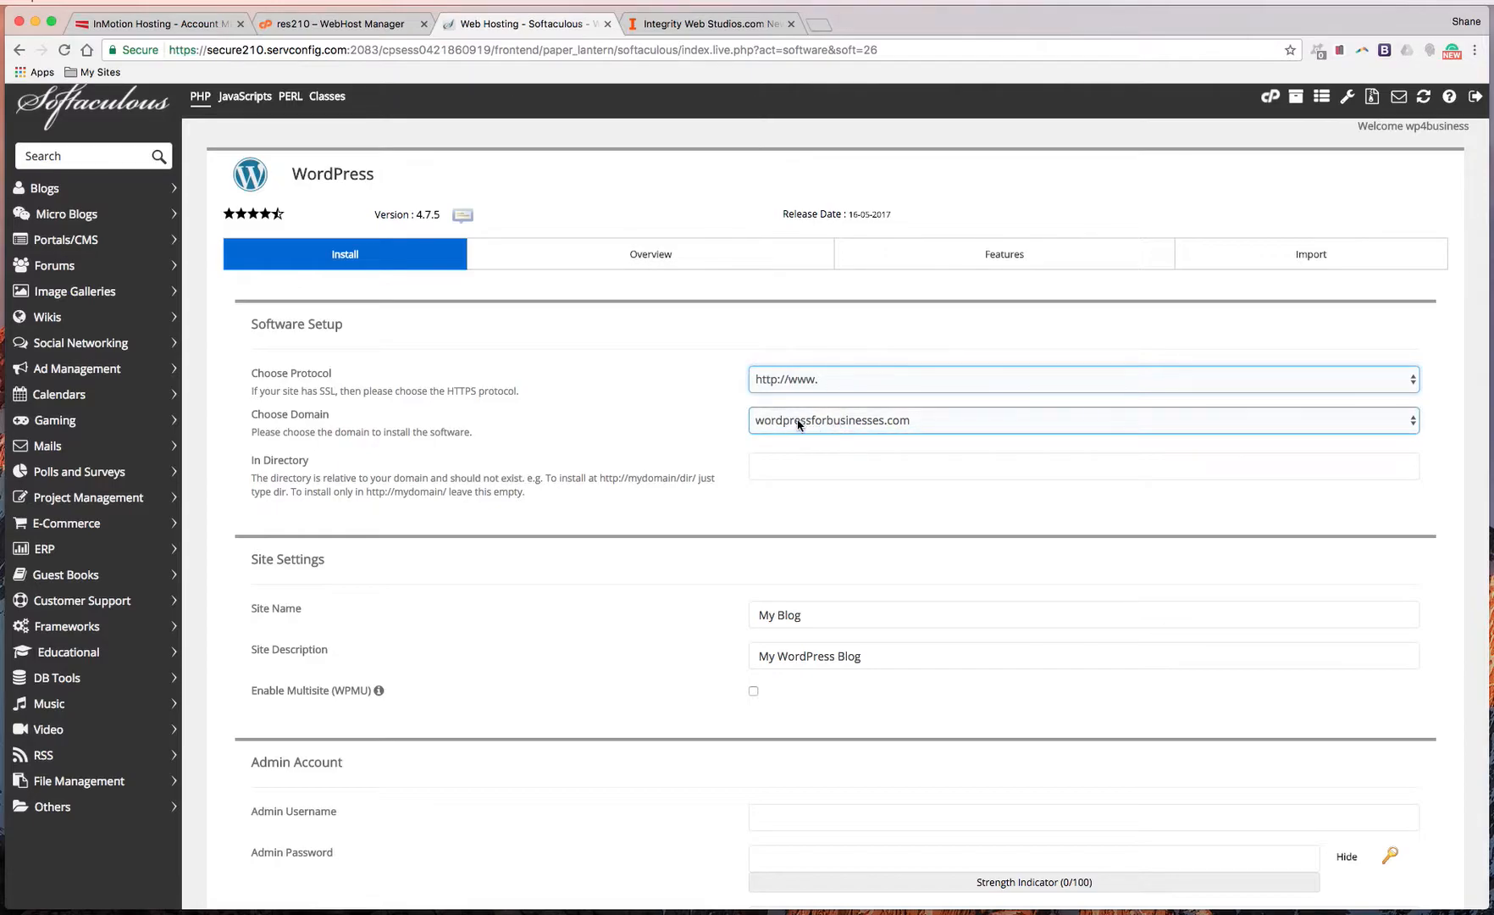
left_click(895, 426)
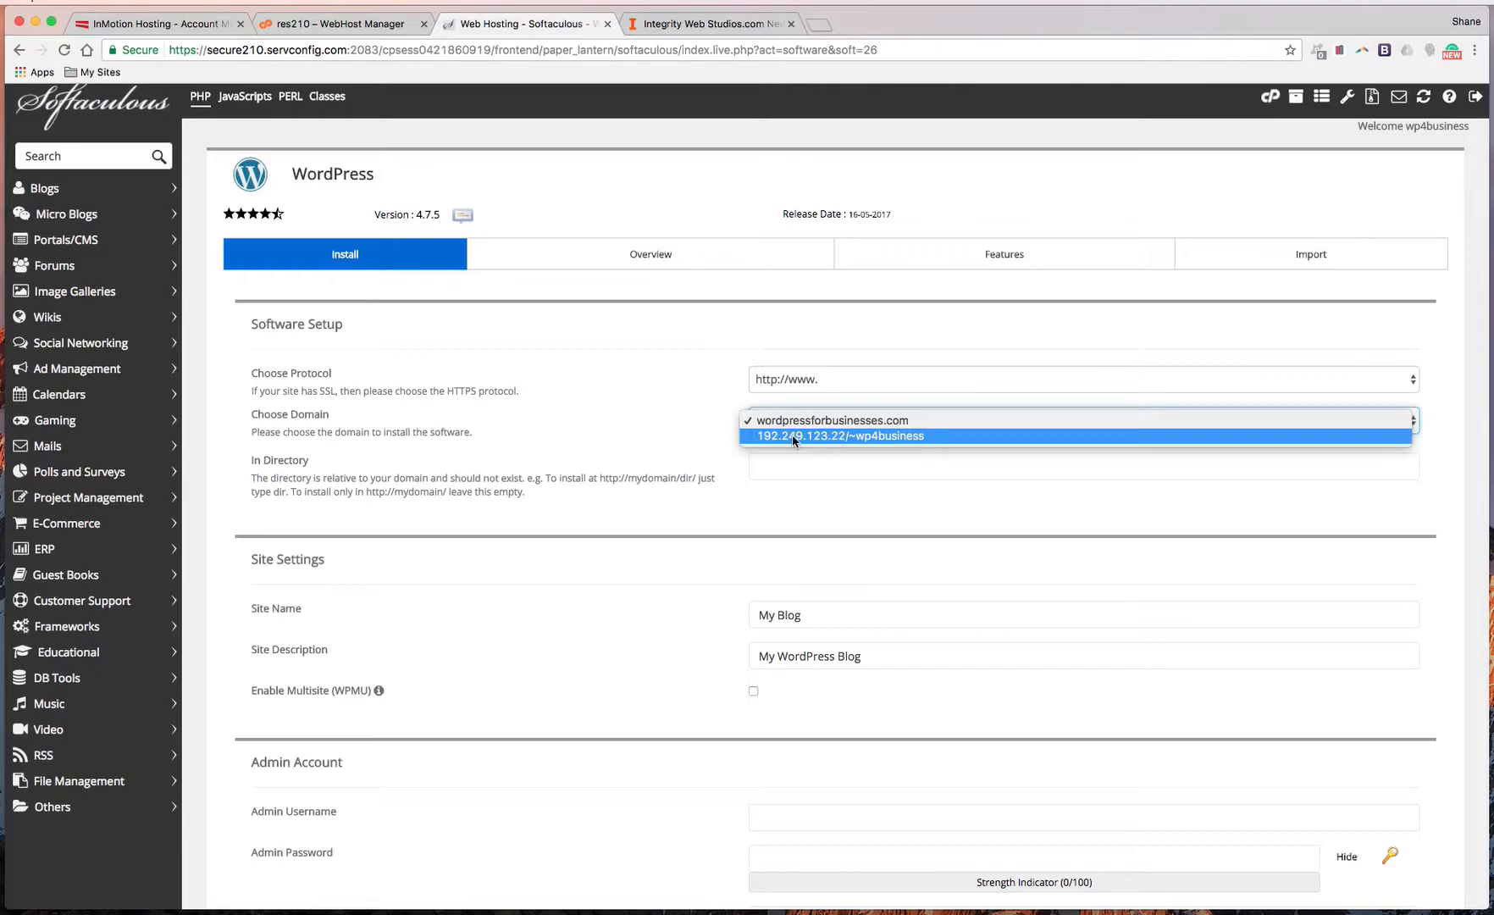
left_click(932, 421)
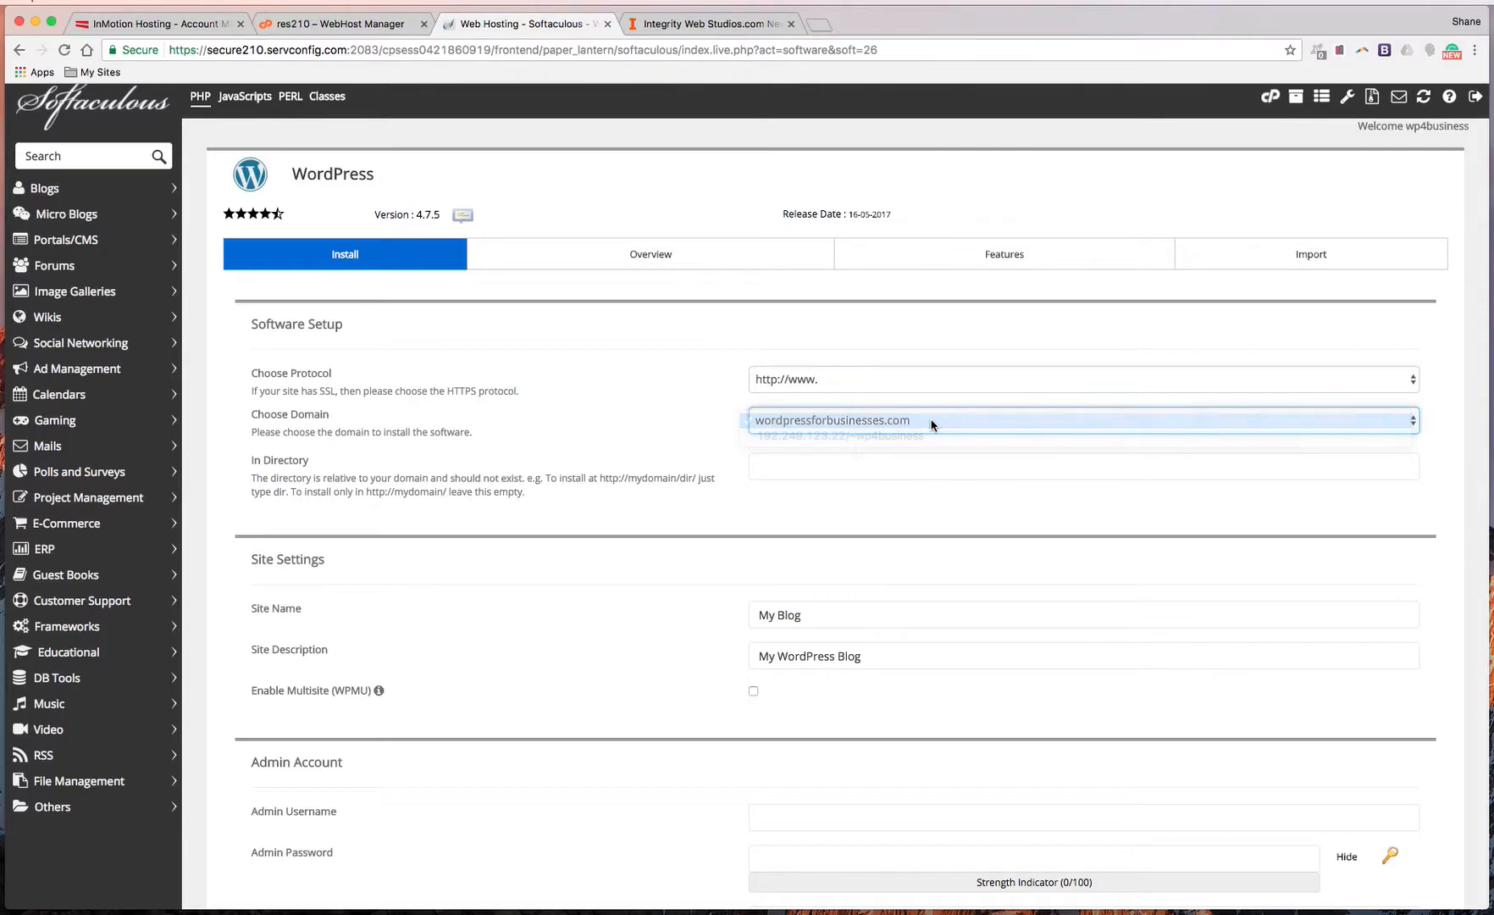
Enter /quickinstall/ as the install directory on wordpressforbusinesses.com
left_click(805, 468)
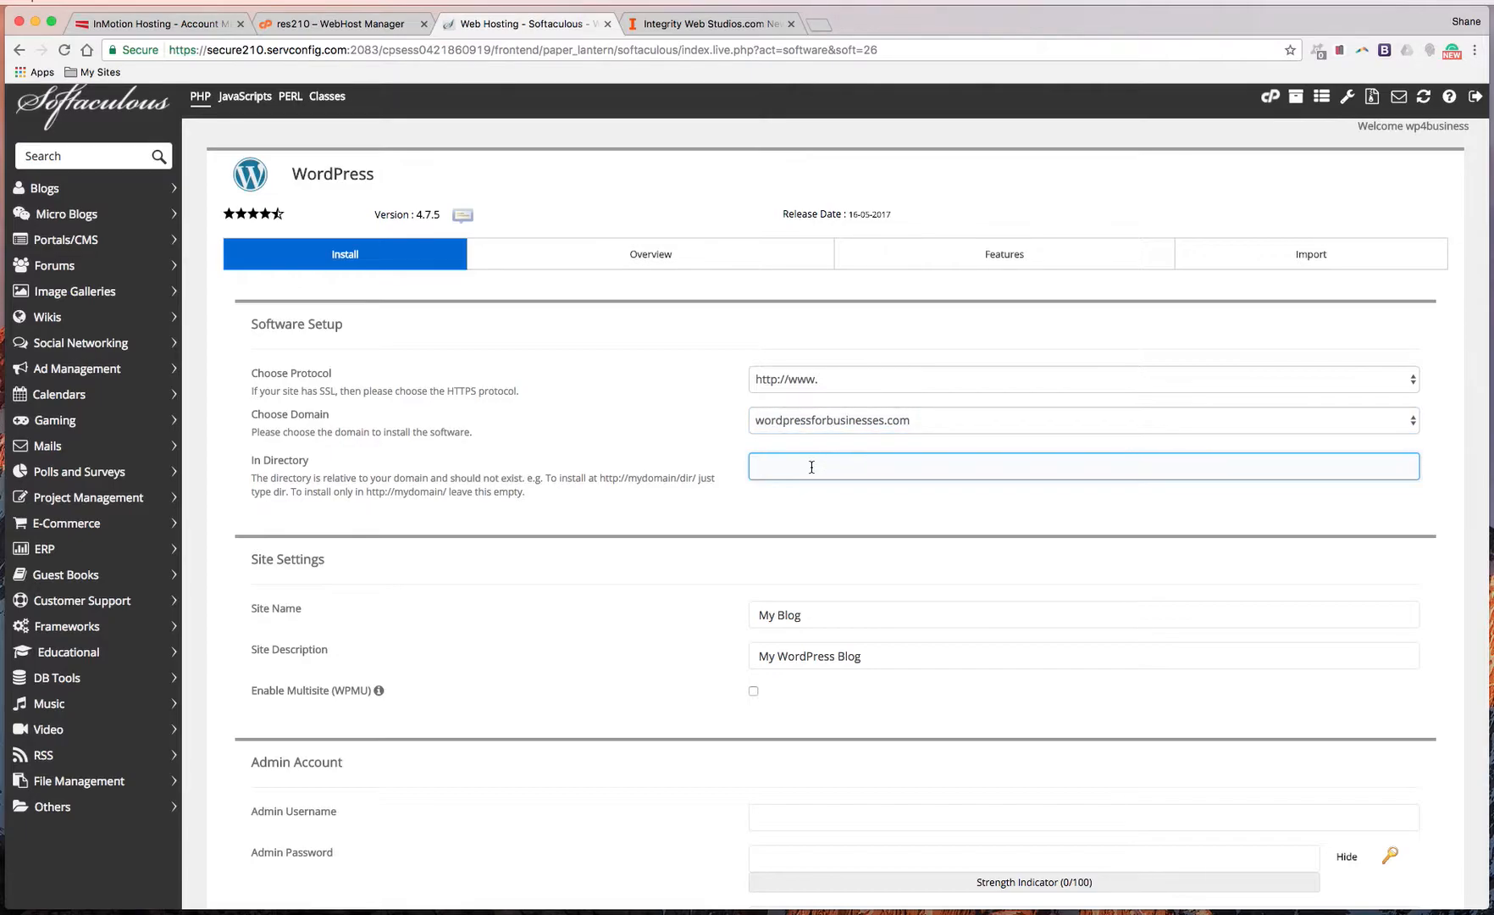
type("/quickinstall")
type("/")
scroll(686, 468, "down", 3)
scroll(626, 466, "down", 3)
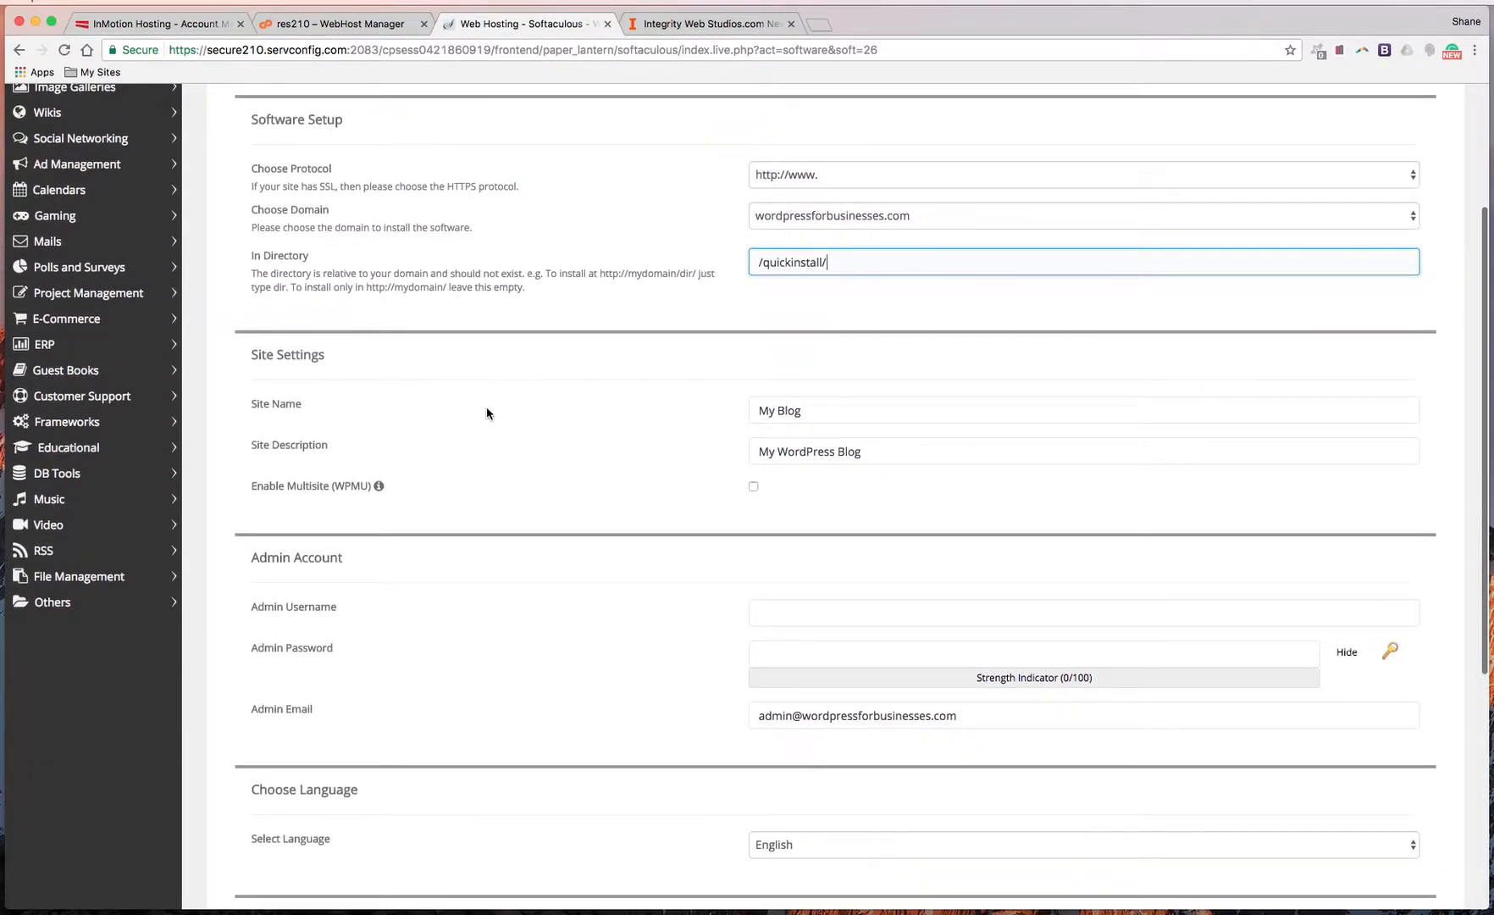
left_click(769, 409)
scroll(772, 409, "down", 1)
Replace the default site name My Blog with 'Wordpress For Businesses'
scroll(772, 409, "down", 1)
triple_click(841, 375)
type("Wordpress For Businesses")
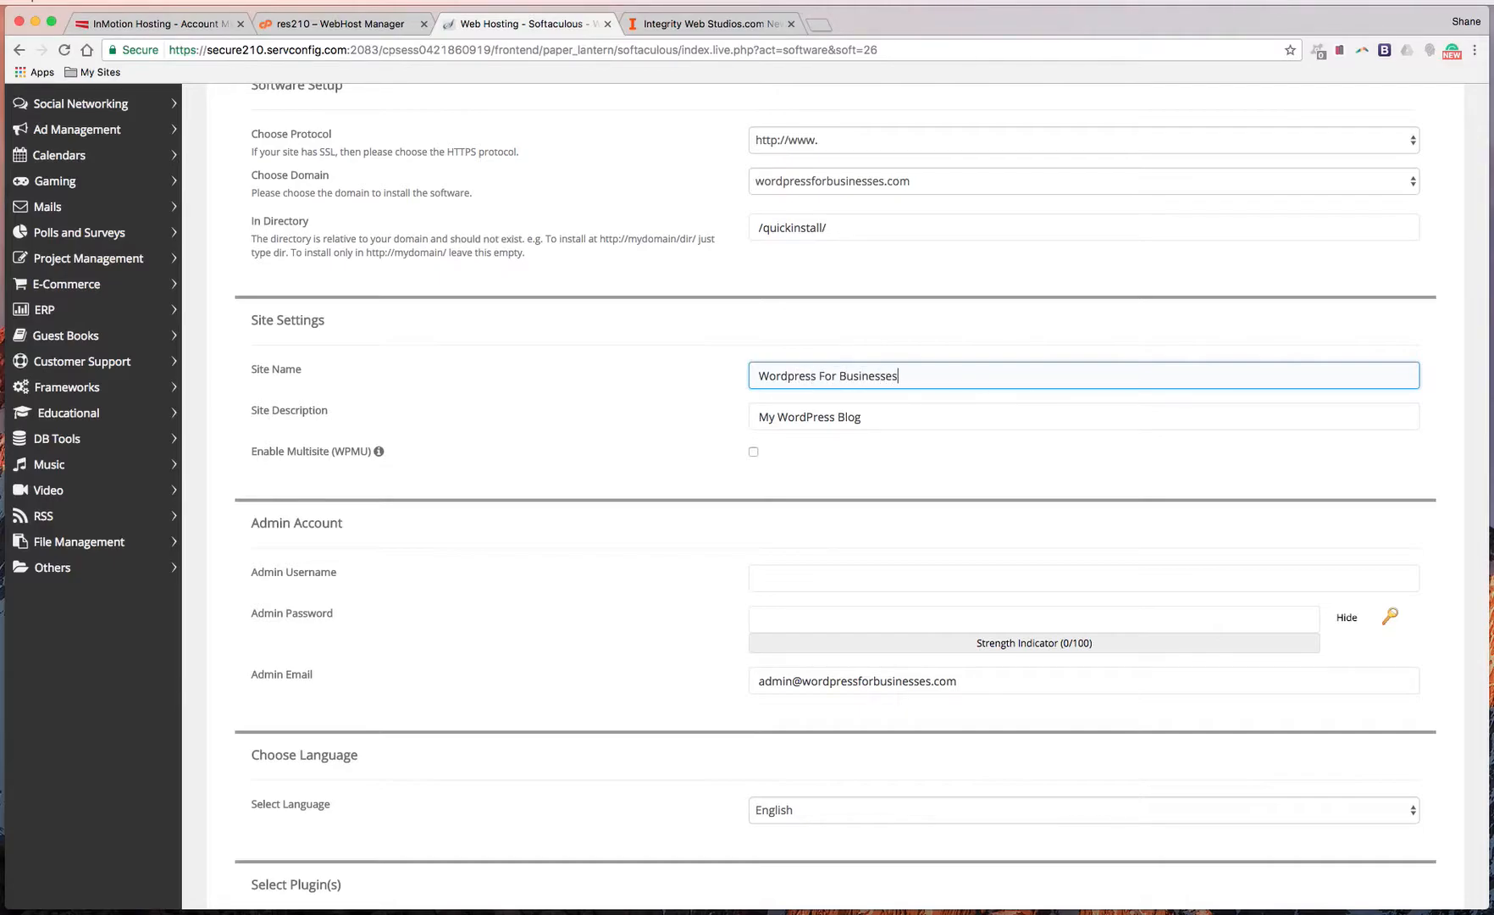
Clear the default site description and paste 'Wordpress For Businesses' into it
triple_click(832, 417)
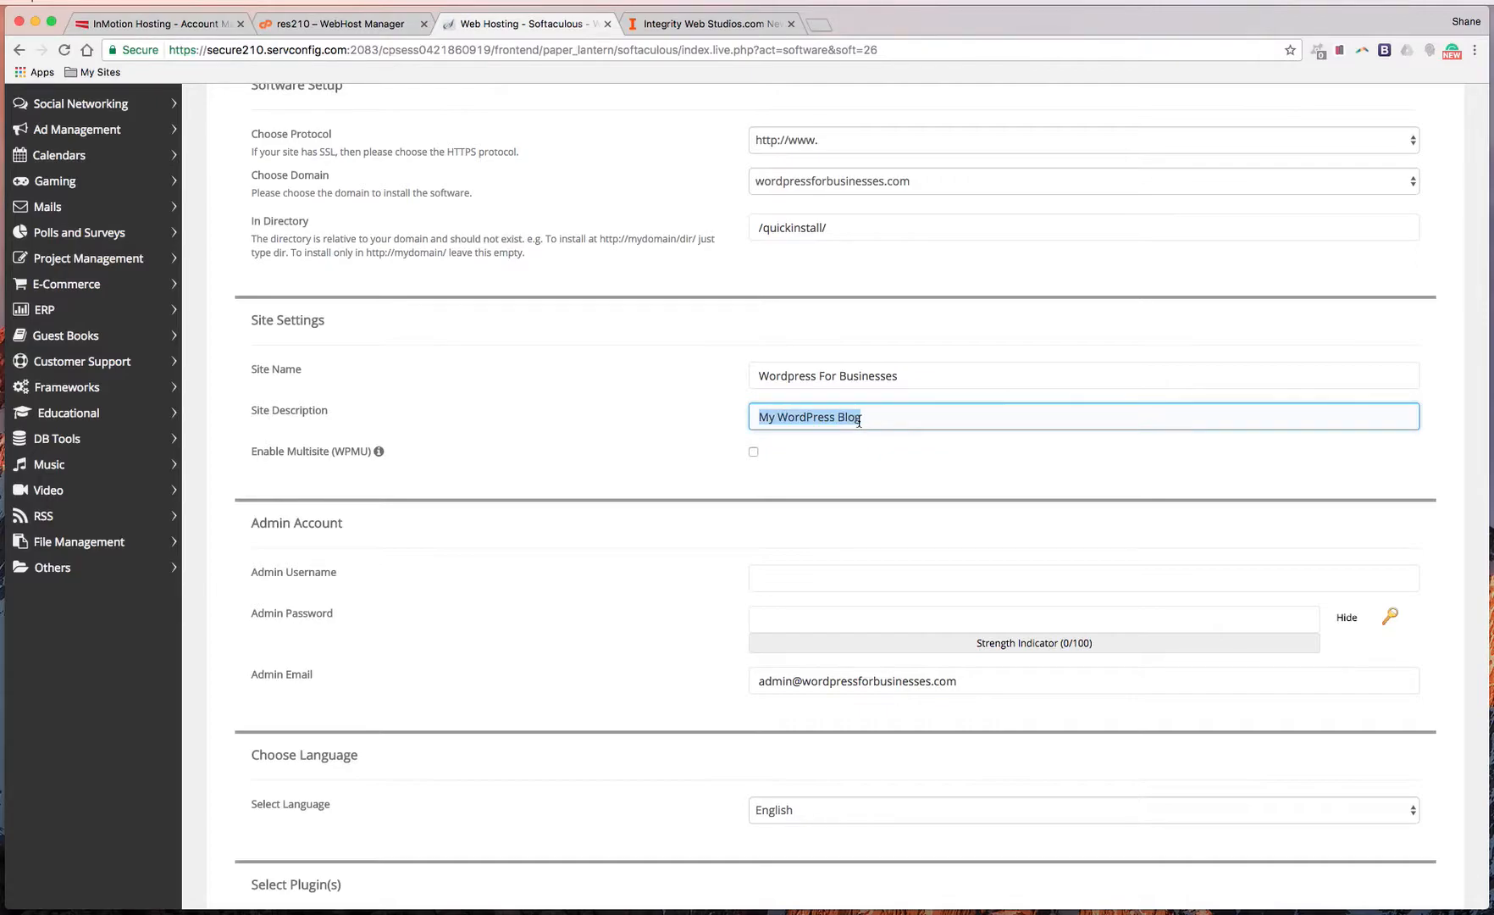
key("BackSpace")
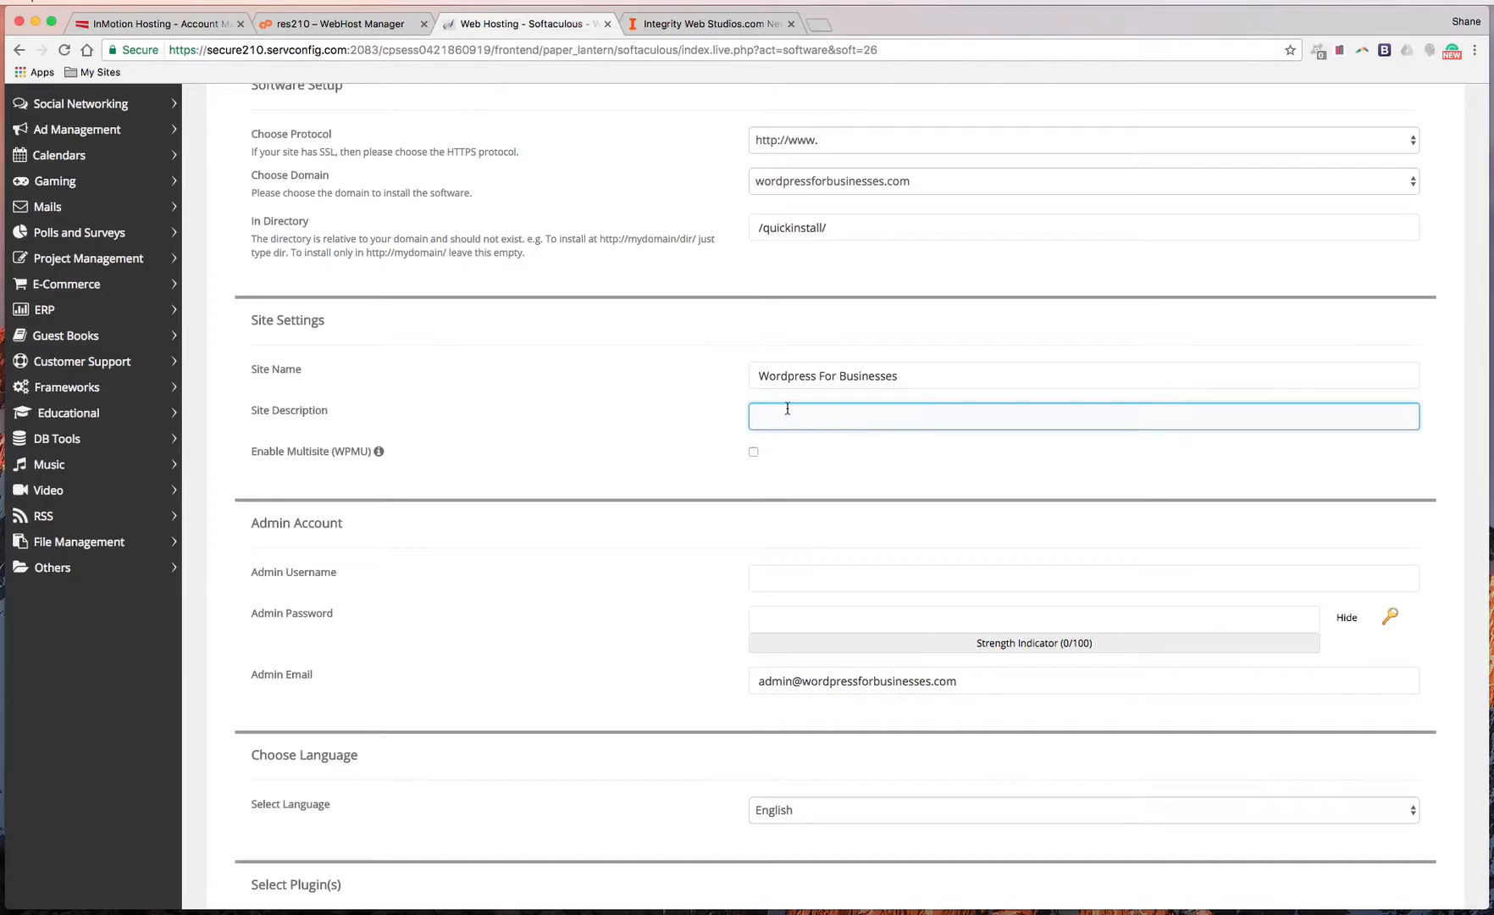
triple_click(829, 376)
key("super+c")
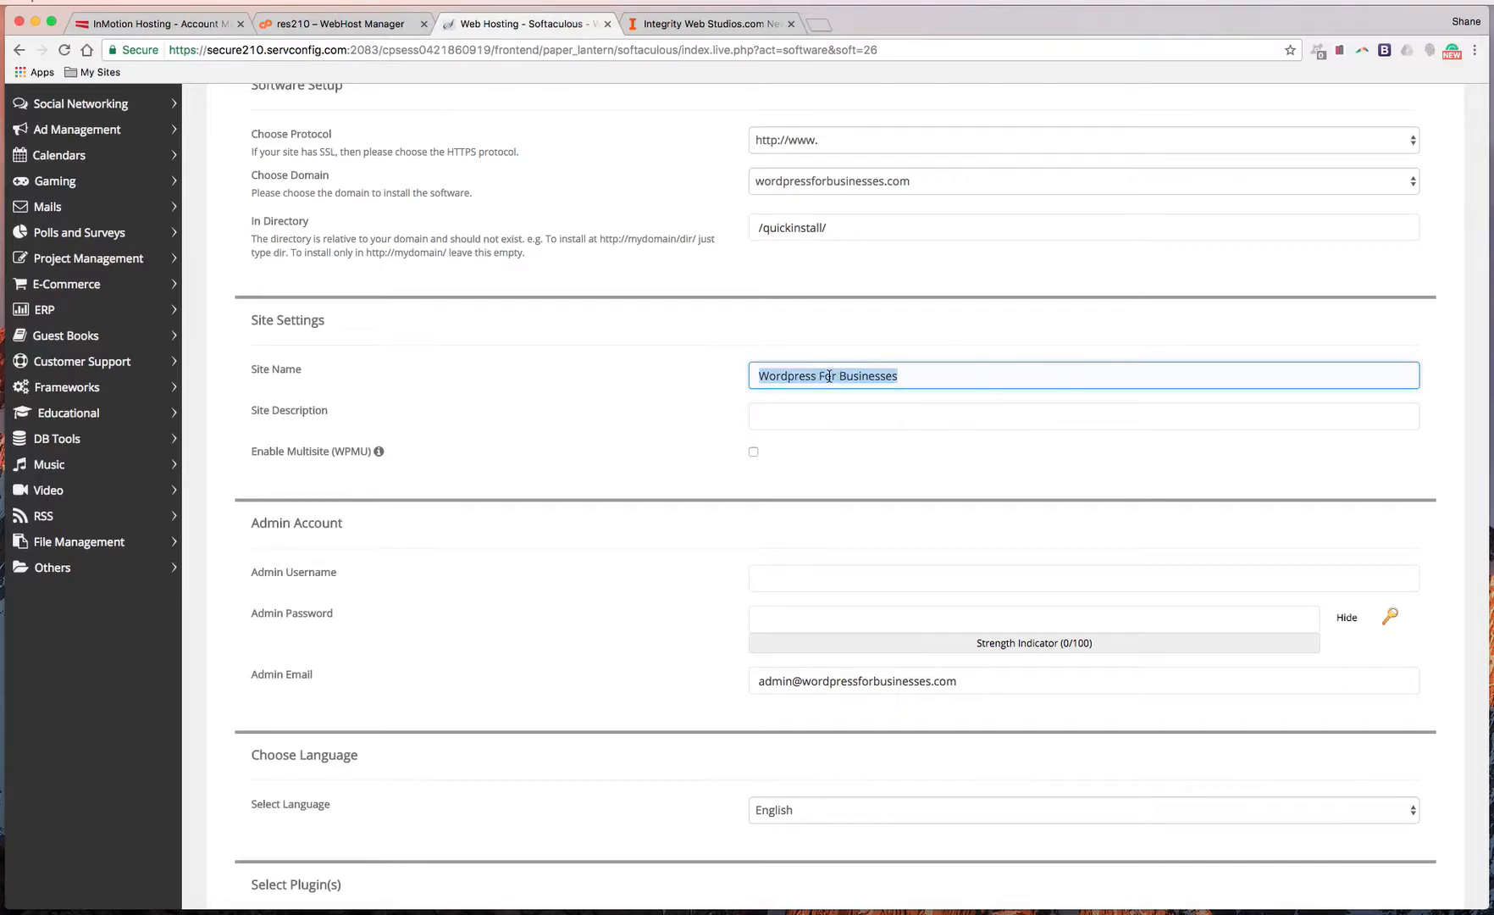
left_click(830, 413)
key("super+v")
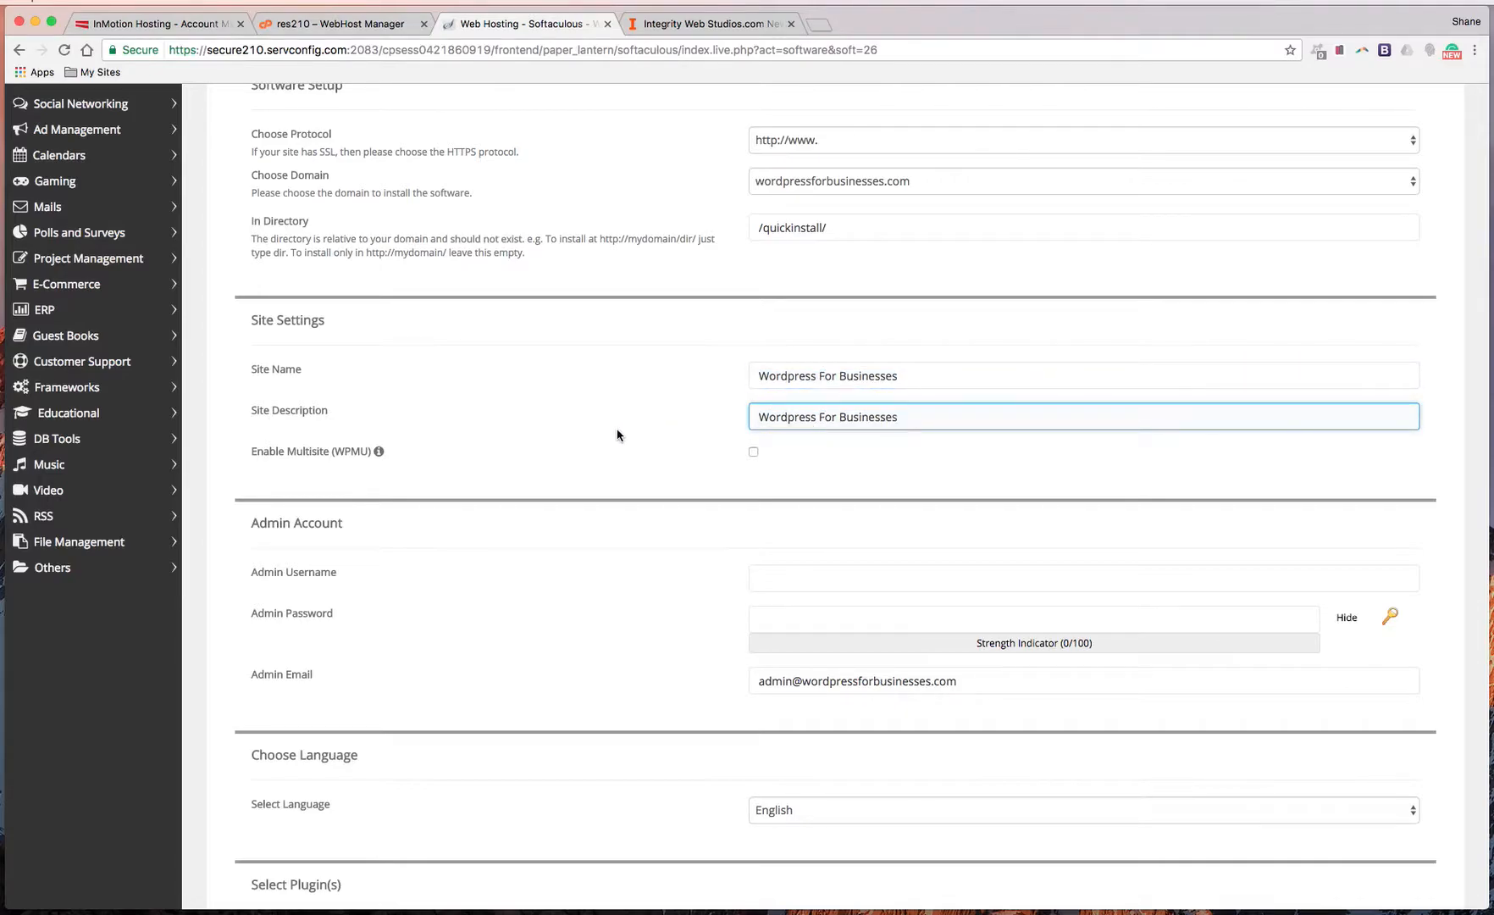
scroll(841, 459, "down", 1)
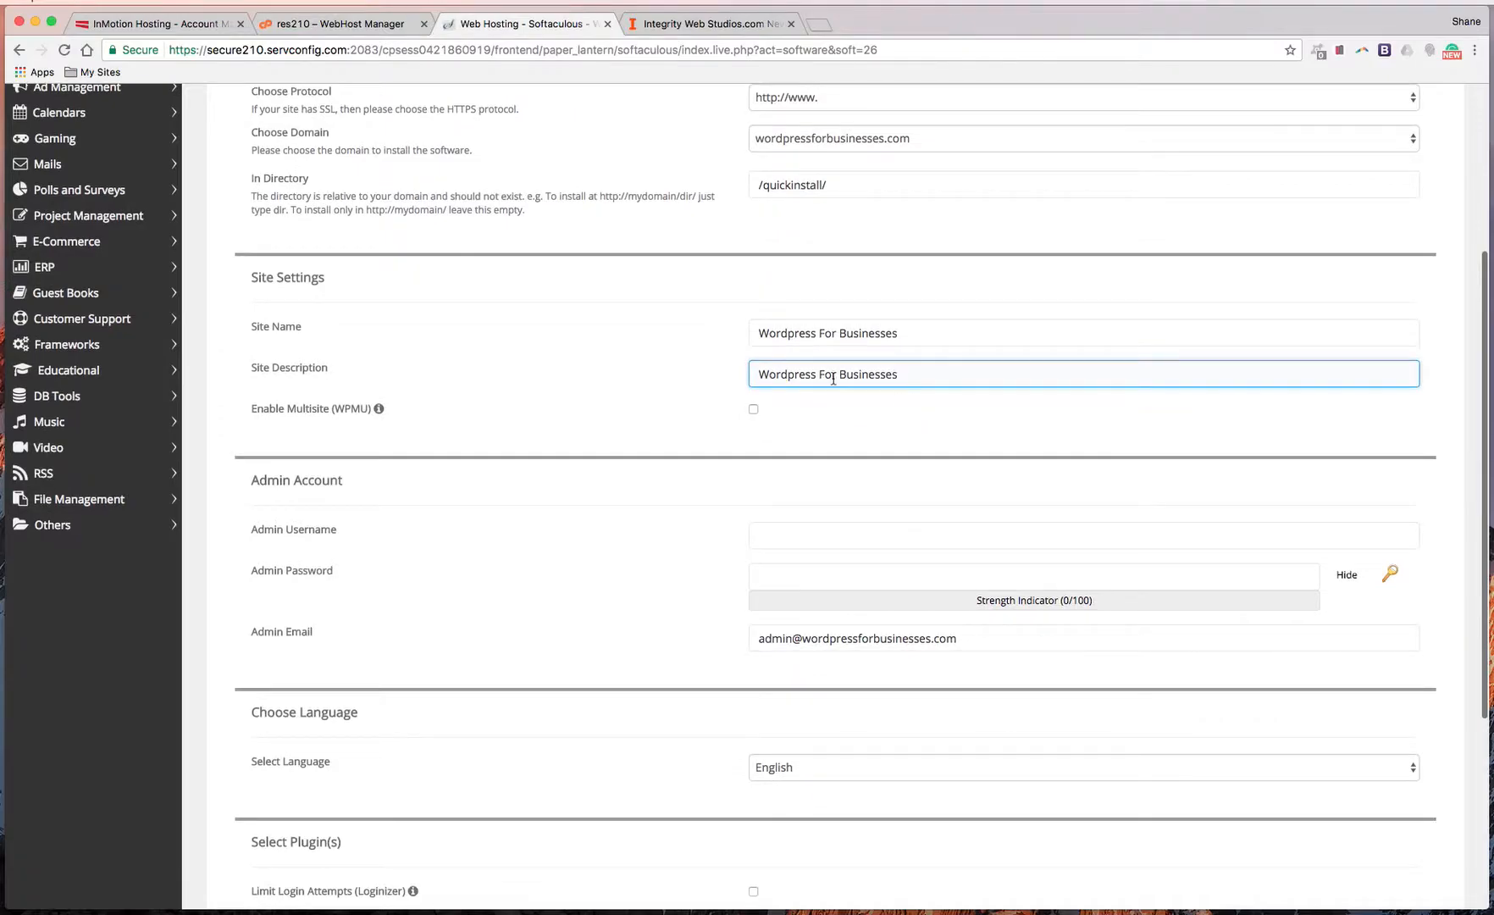
scroll(613, 382, "down", 1)
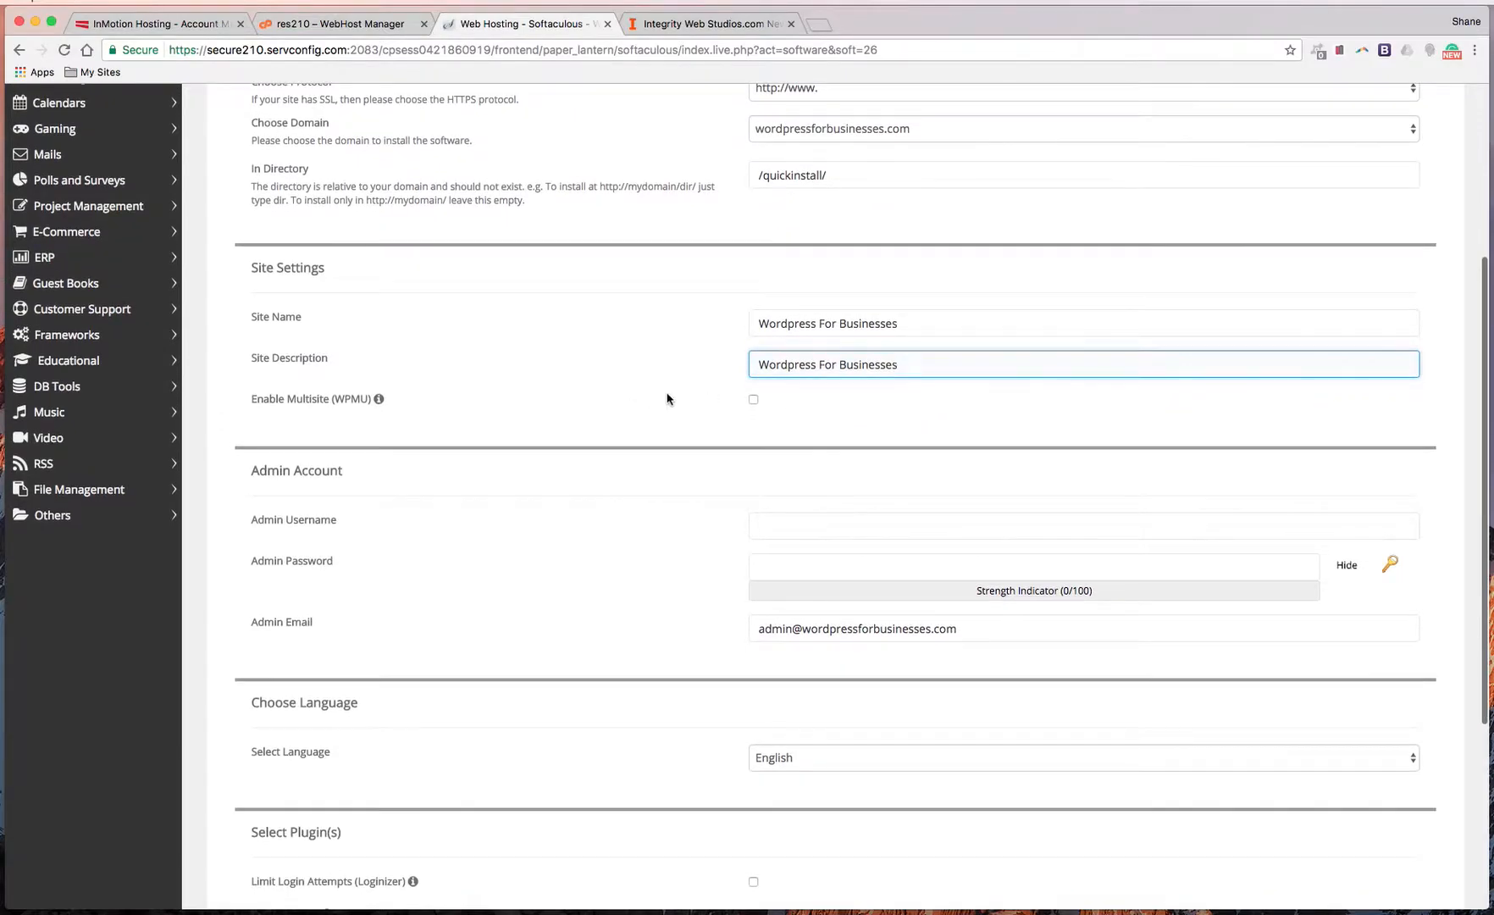
scroll(631, 398, "down", 1)
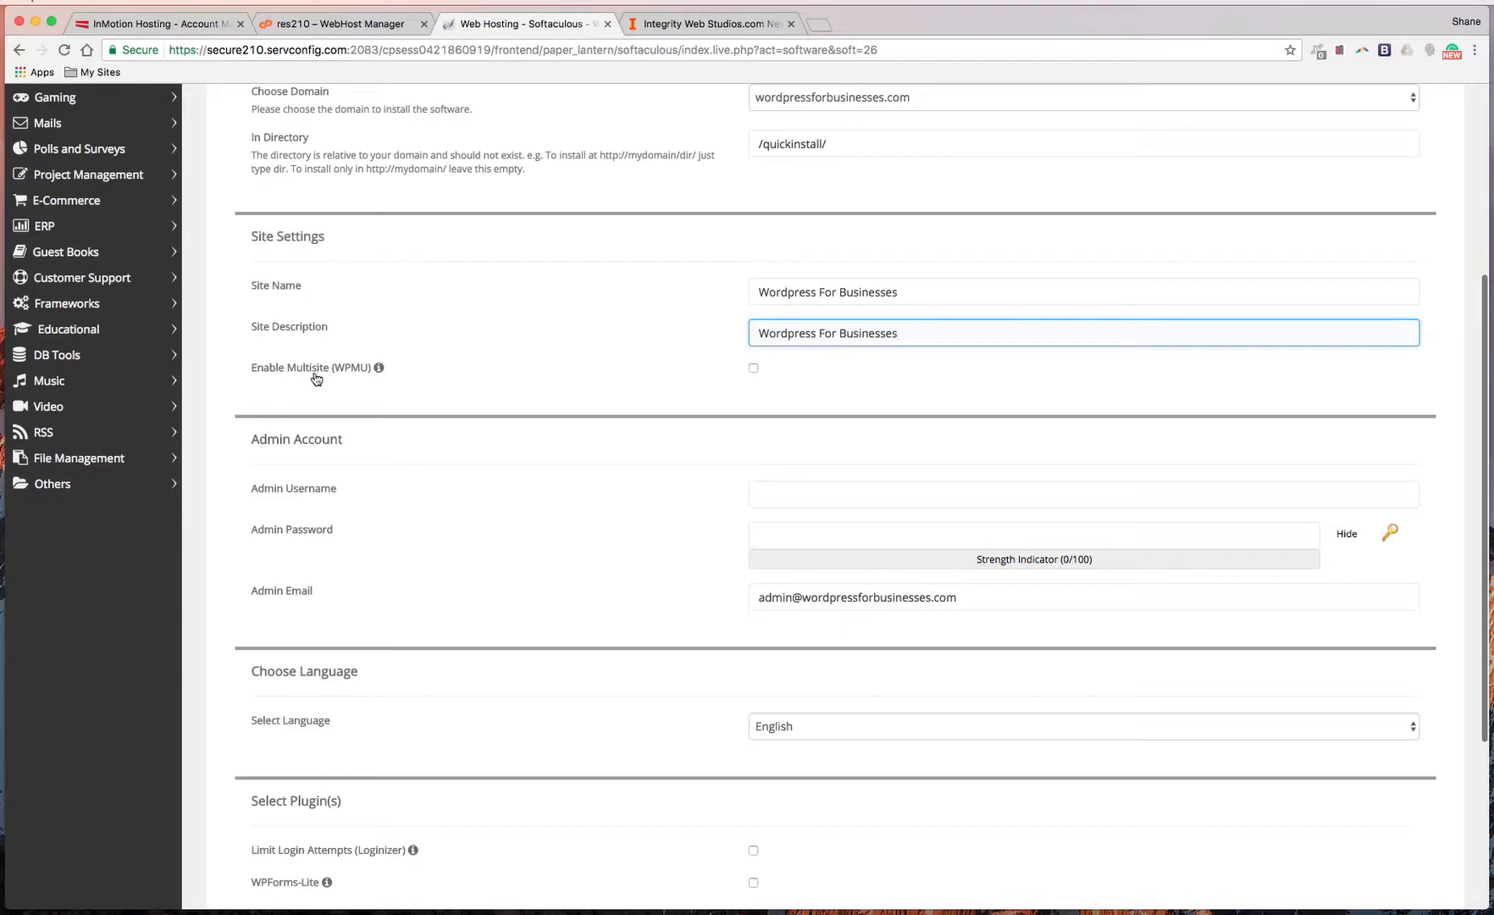
mouse_move(392, 373)
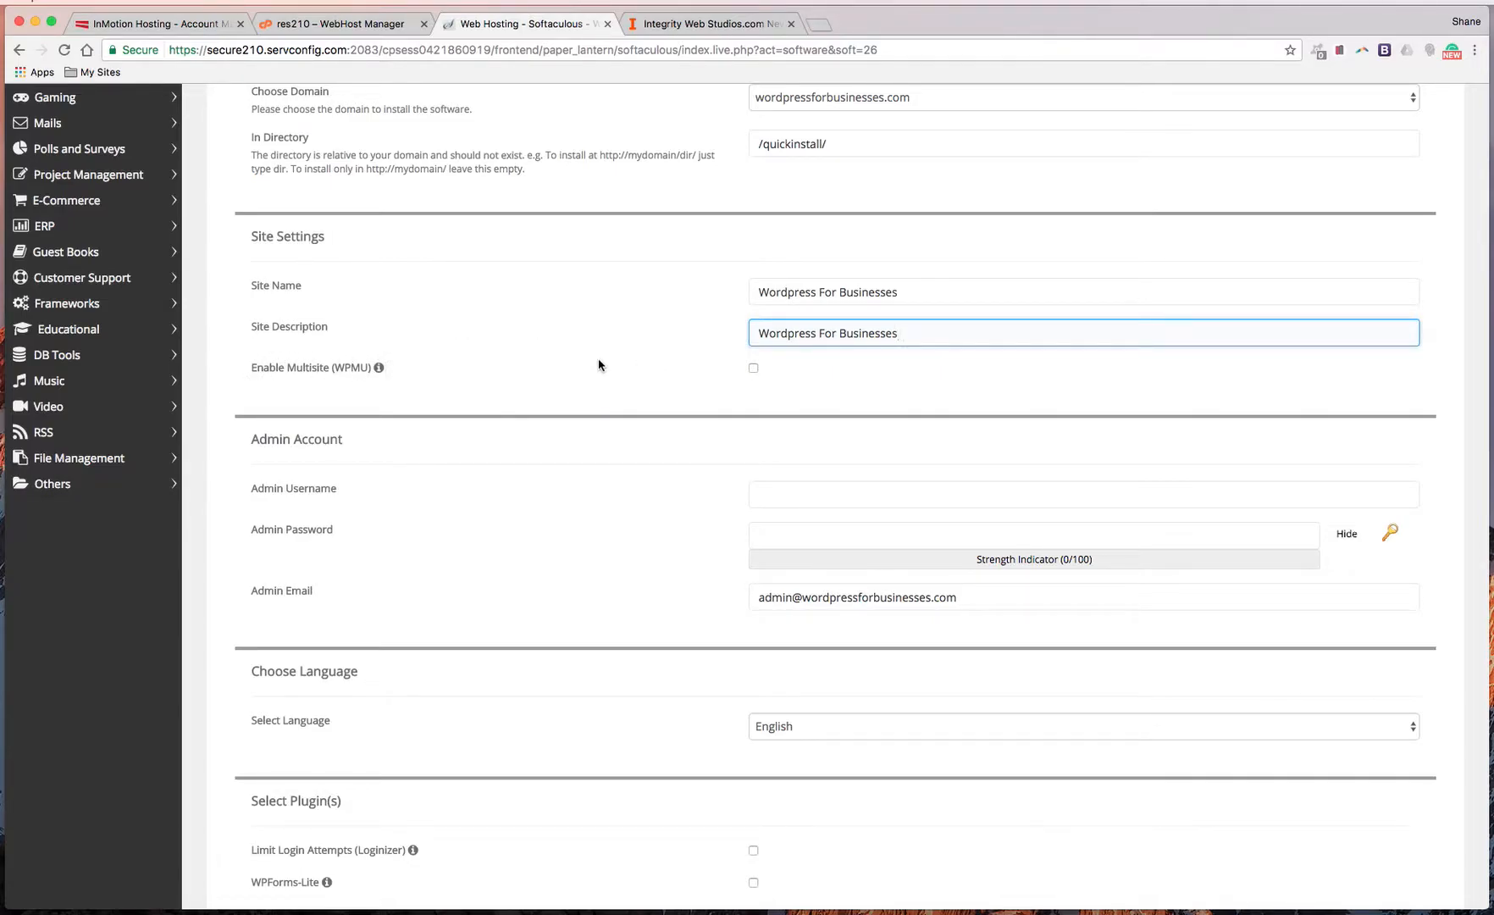
scroll(716, 449, "down", 3)
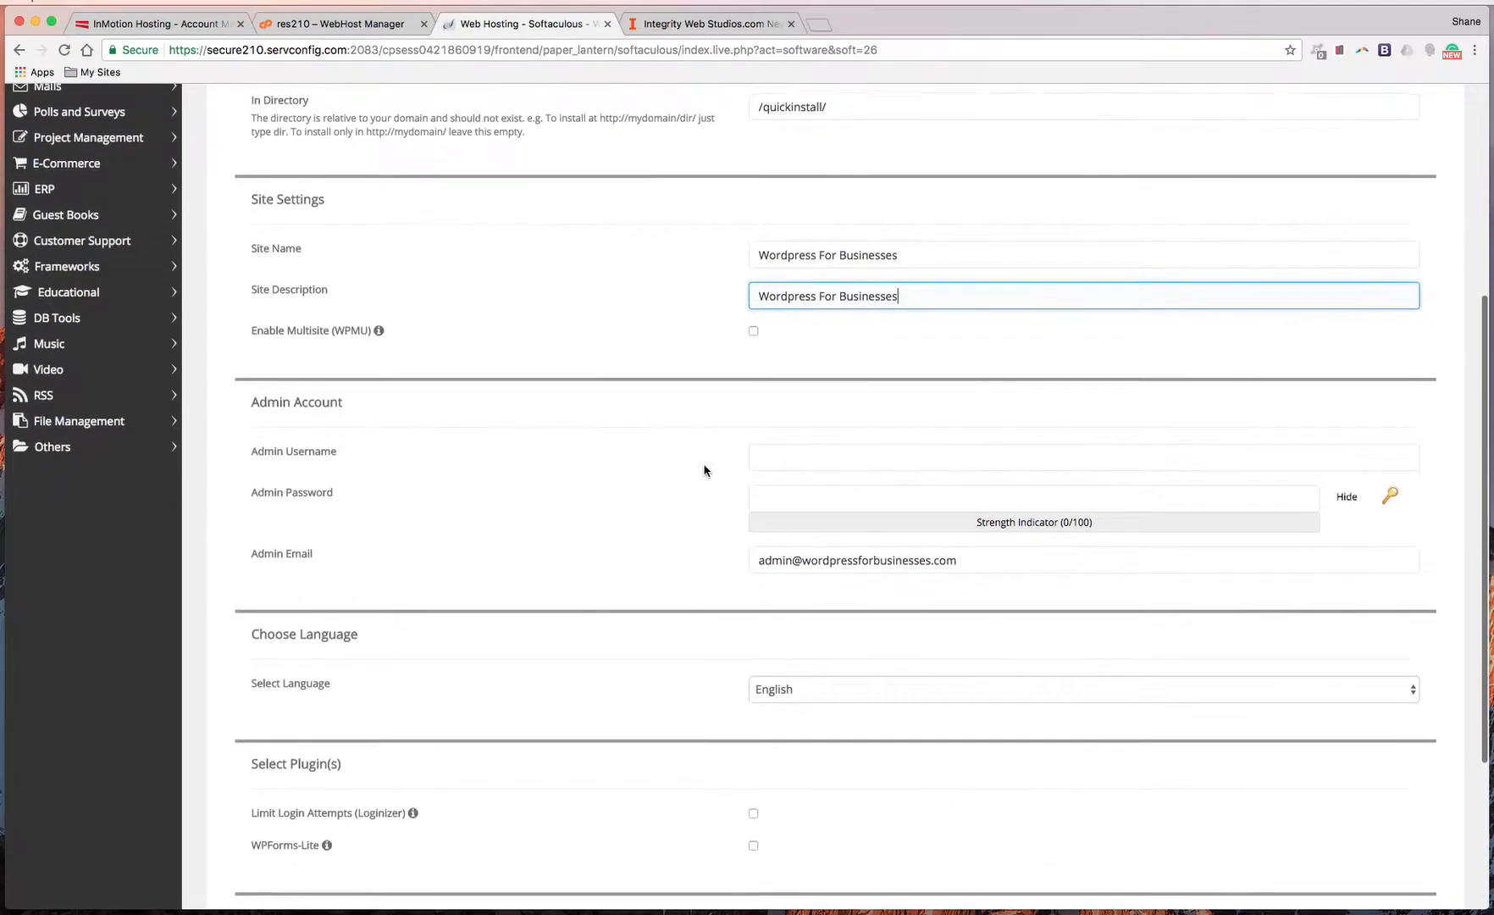
Set the admin username to YourName, correcting a typo
left_click(808, 377)
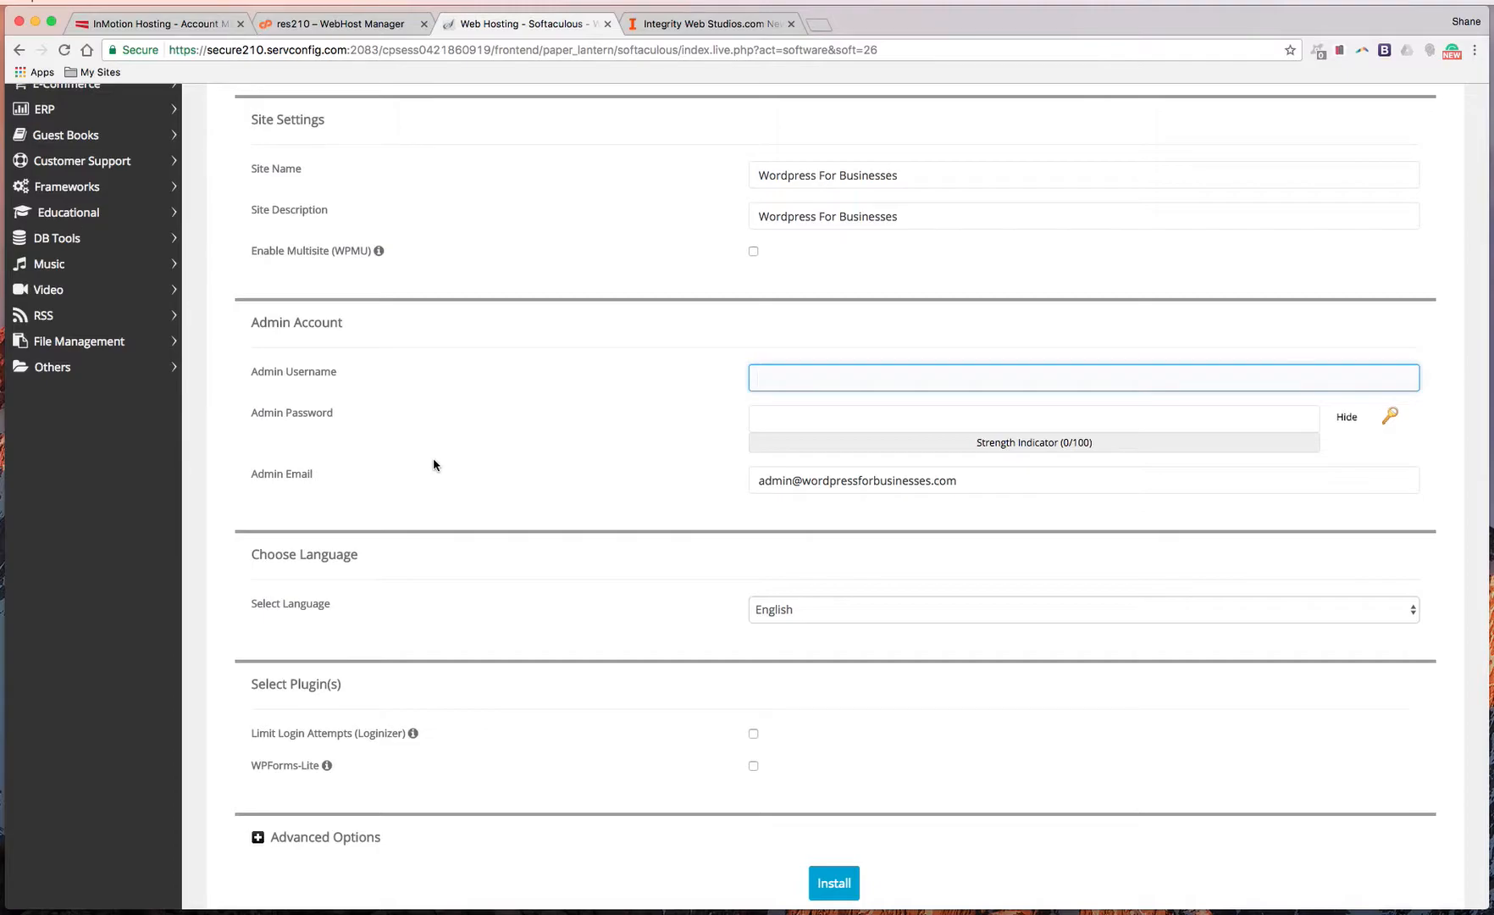
type("YourN")
type("o")
type("AME")
key("BackSpace")
key("BackSpace")
key("BackSpace")
key("BackSpace")
type("Name")
Generate a random admin password and double it, reaching a Strong (100/100) rating
left_click(871, 418)
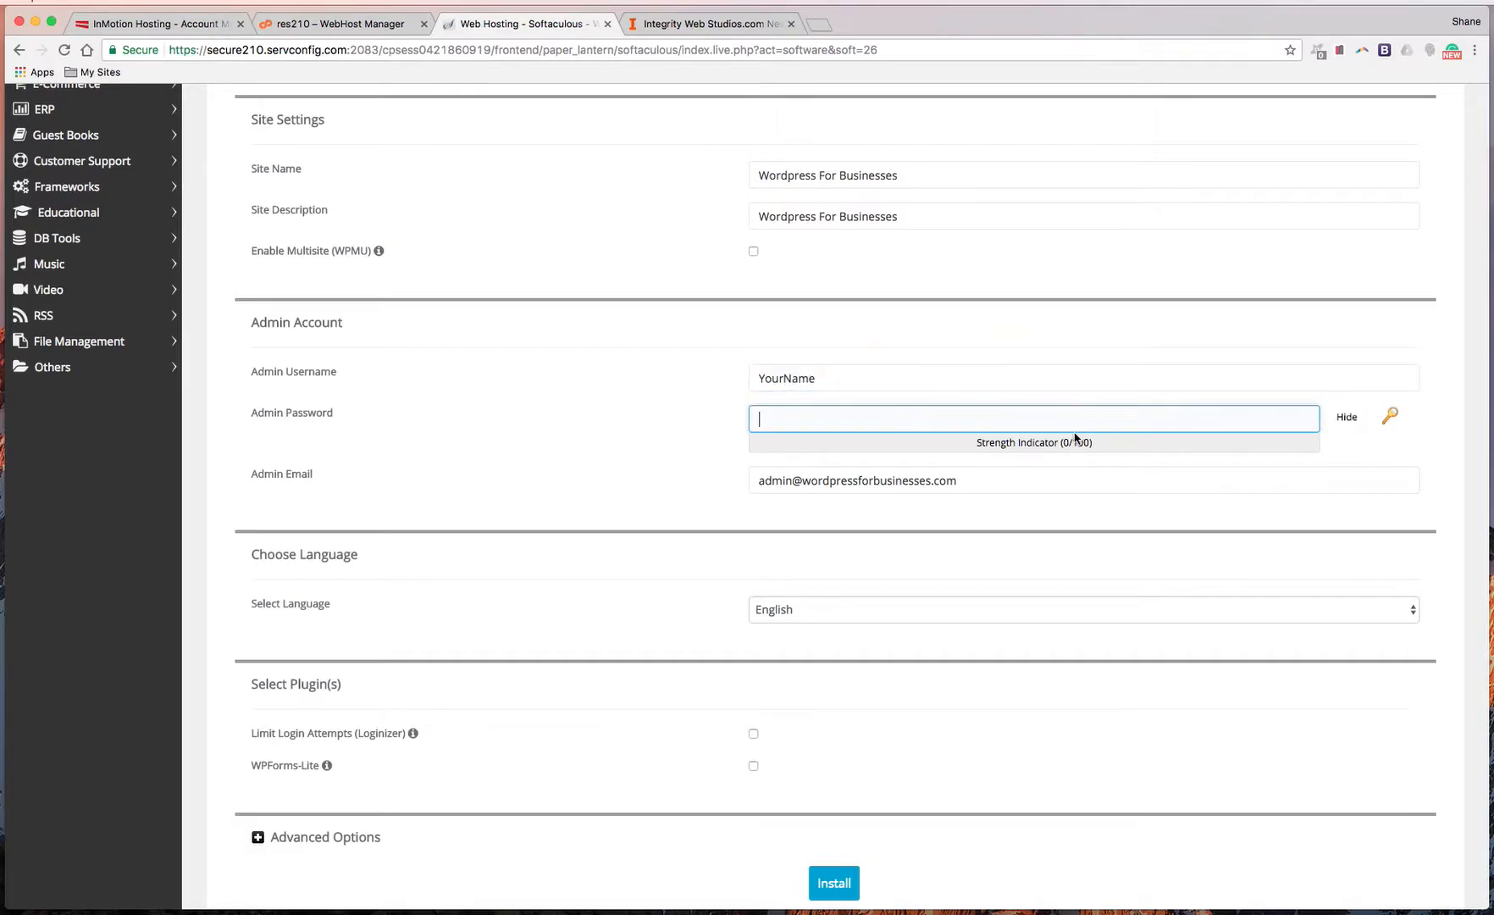
left_click(1394, 417)
double_click(891, 418)
triple_click(891, 419)
key("ctrl+c")
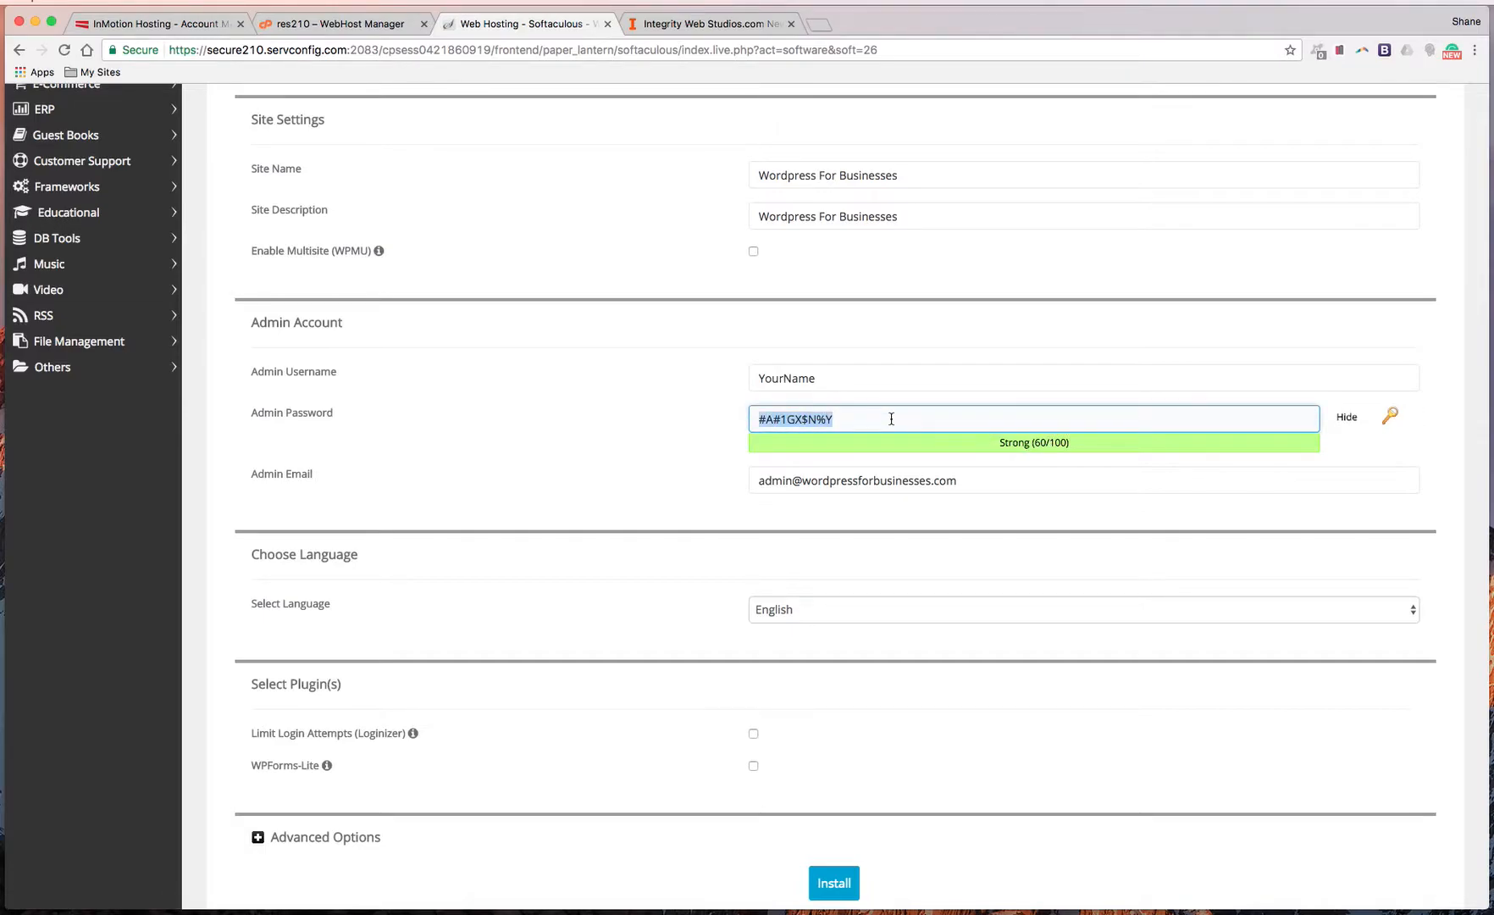
left_click(891, 419)
key("ctrl+v")
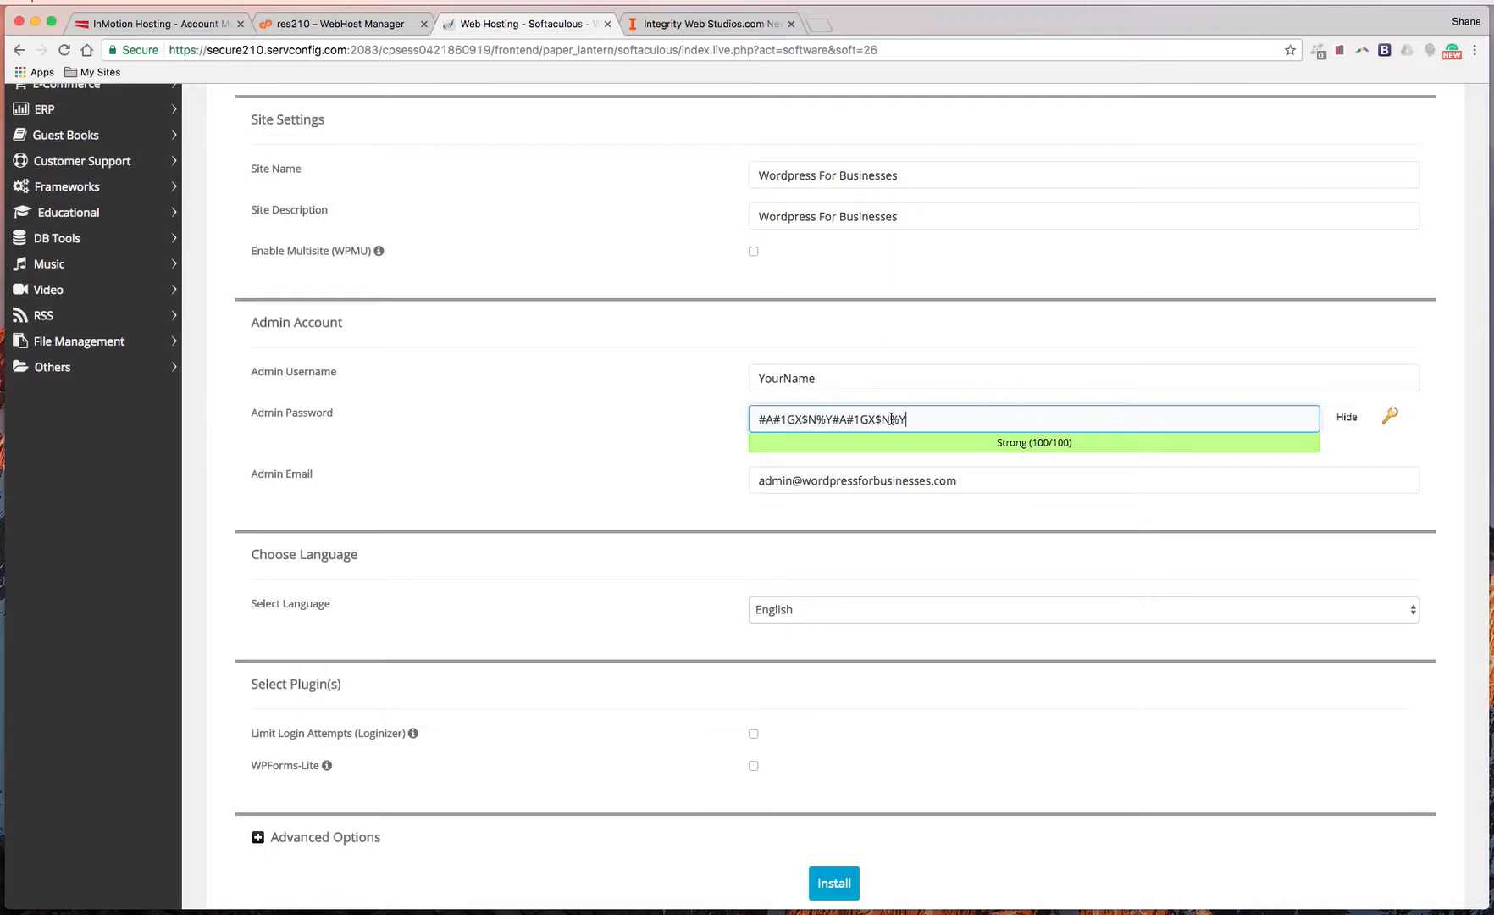
key("ctrl+a")
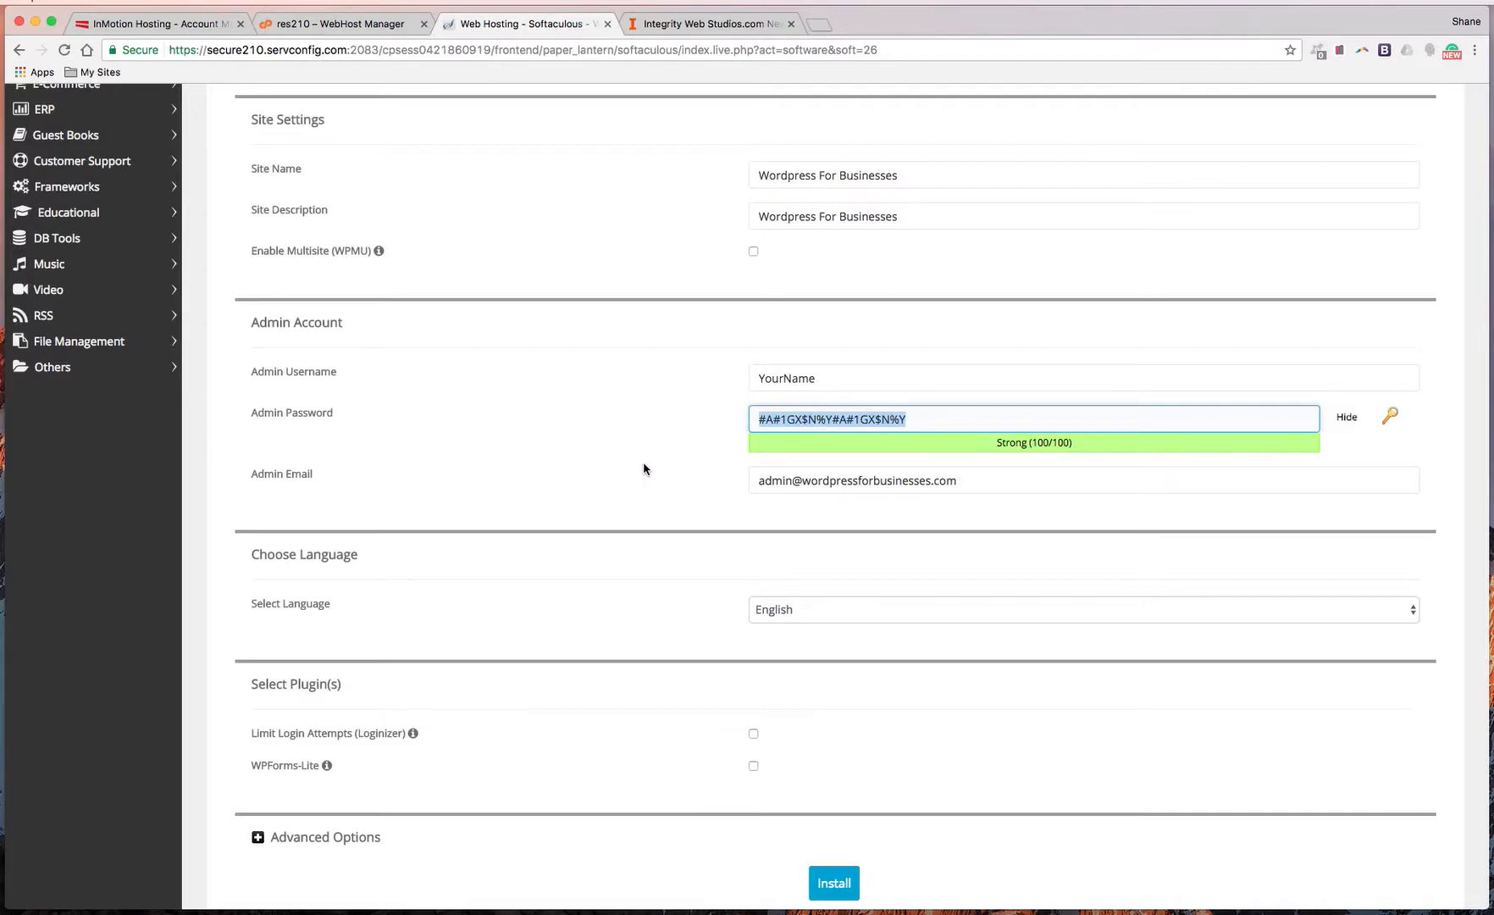
Replace the admin e-mail with the site owner's address from the autofill suggestion
triple_click(825, 478)
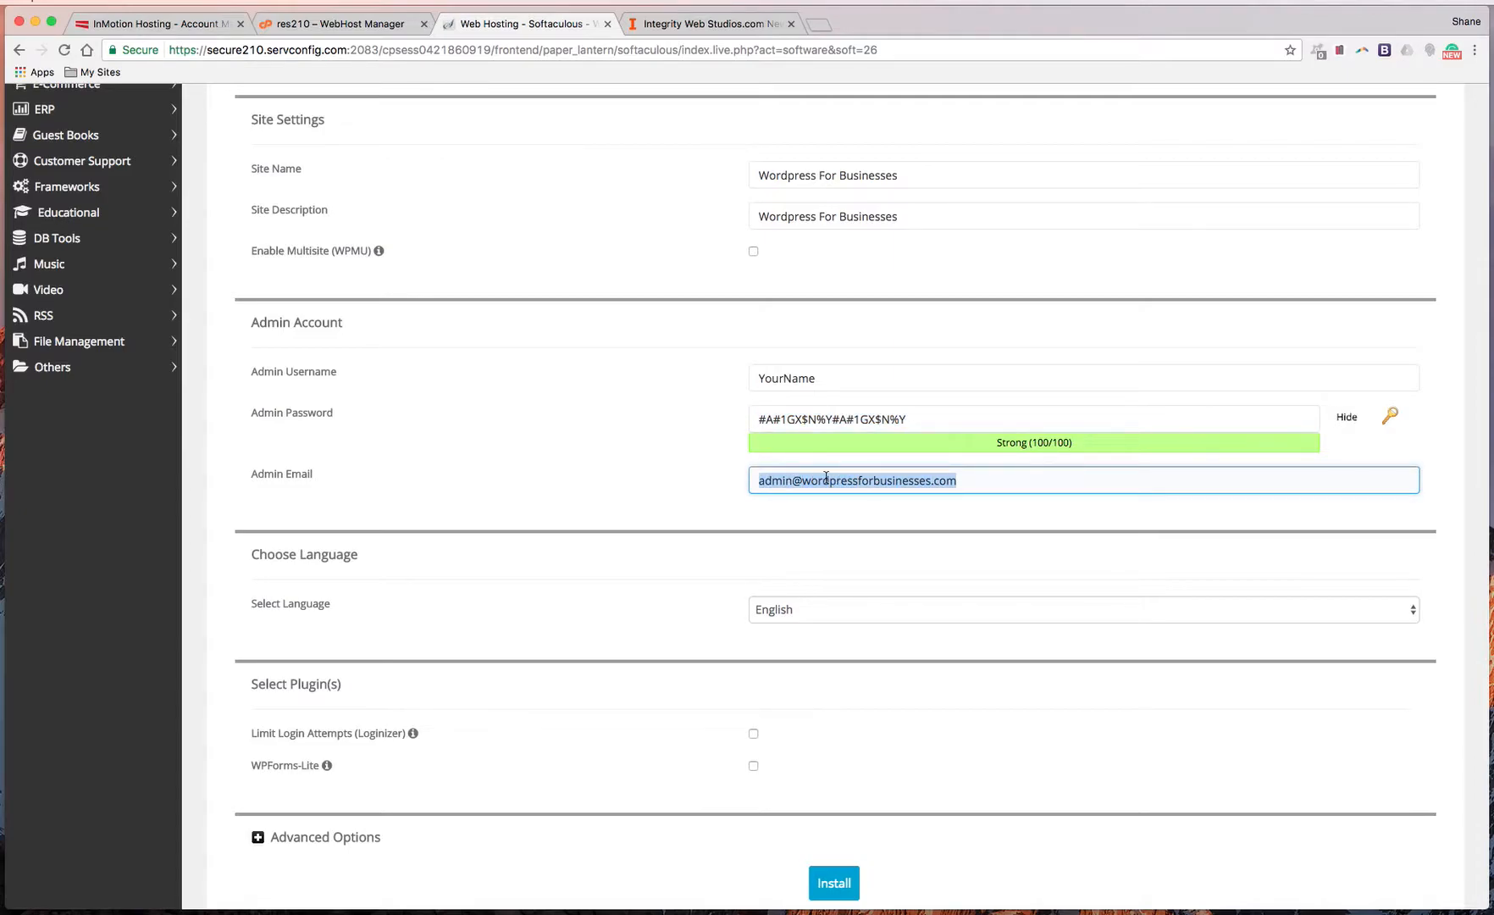
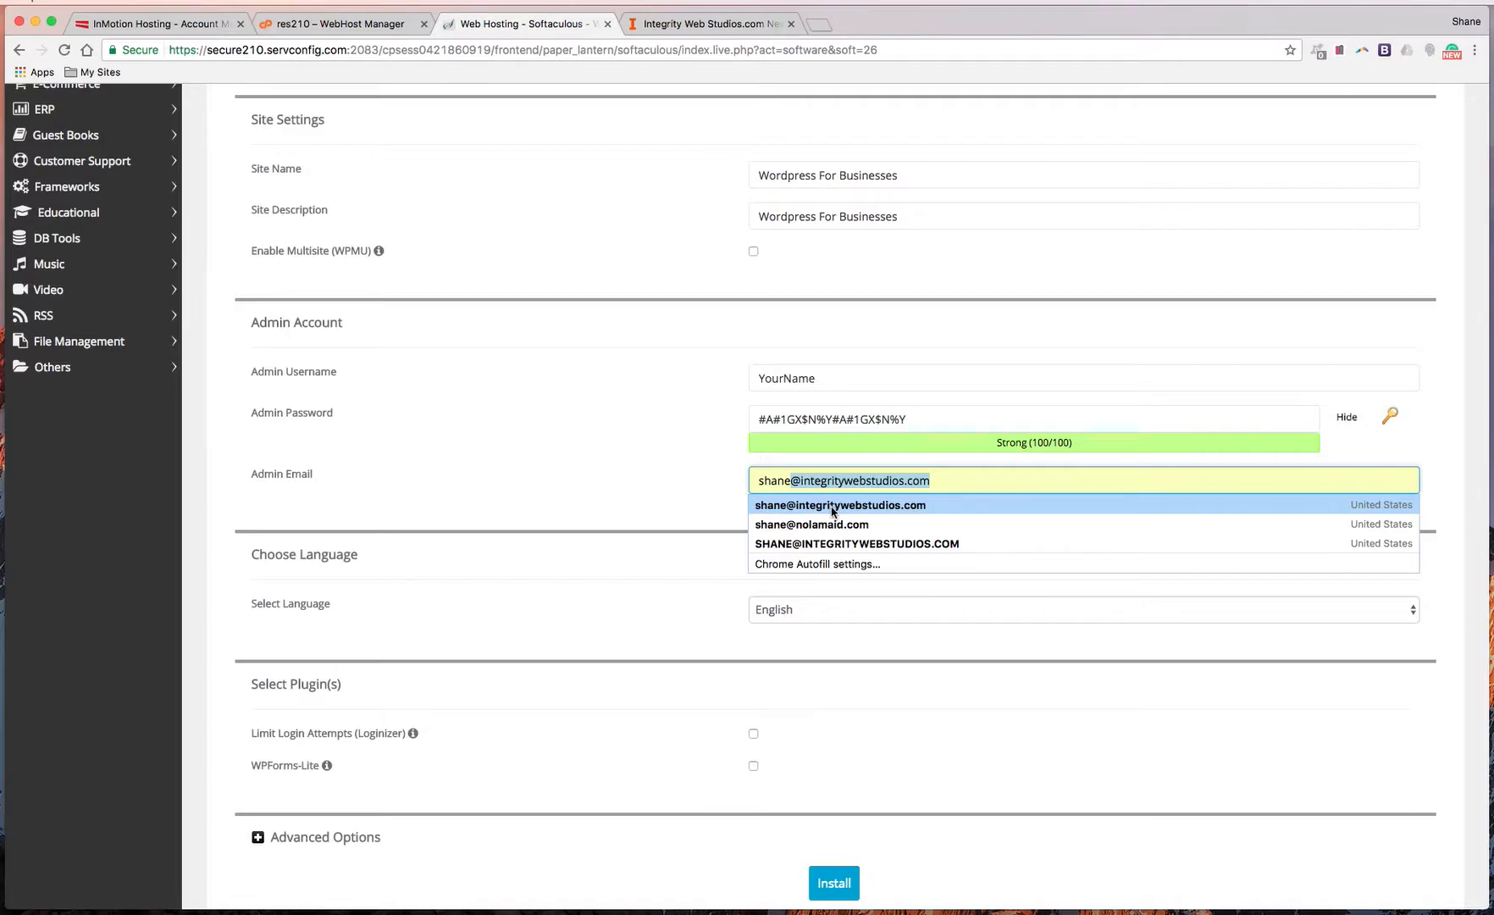
left_click(830, 505)
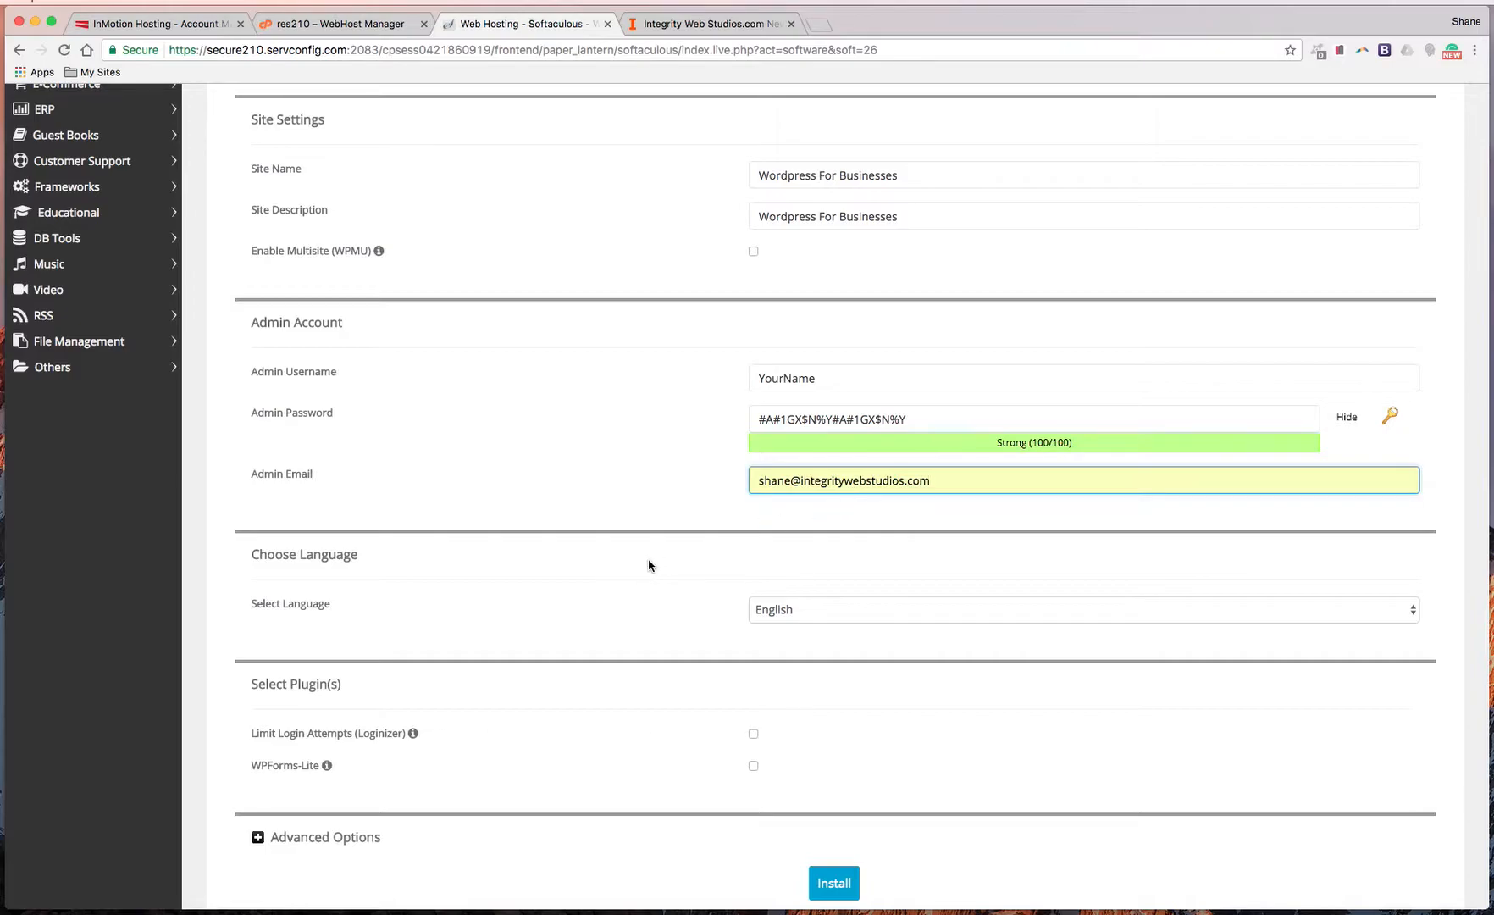
Tick the Limit Login Attempts (Loginizer) plugin
scroll(648, 558, "down", 3)
scroll(791, 471, "down", 1)
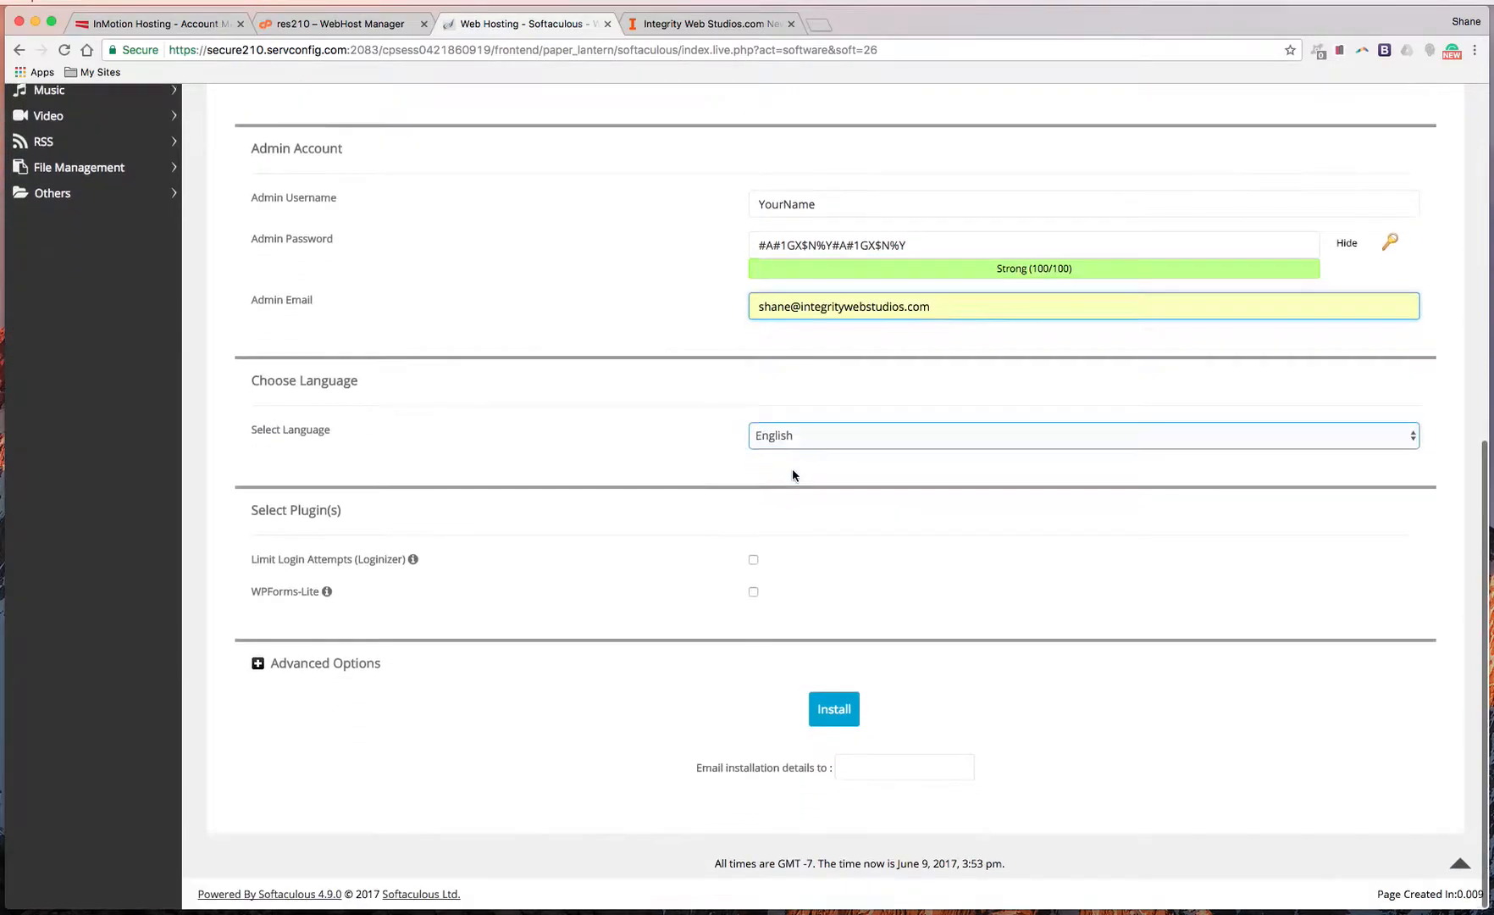
left_click(753, 560)
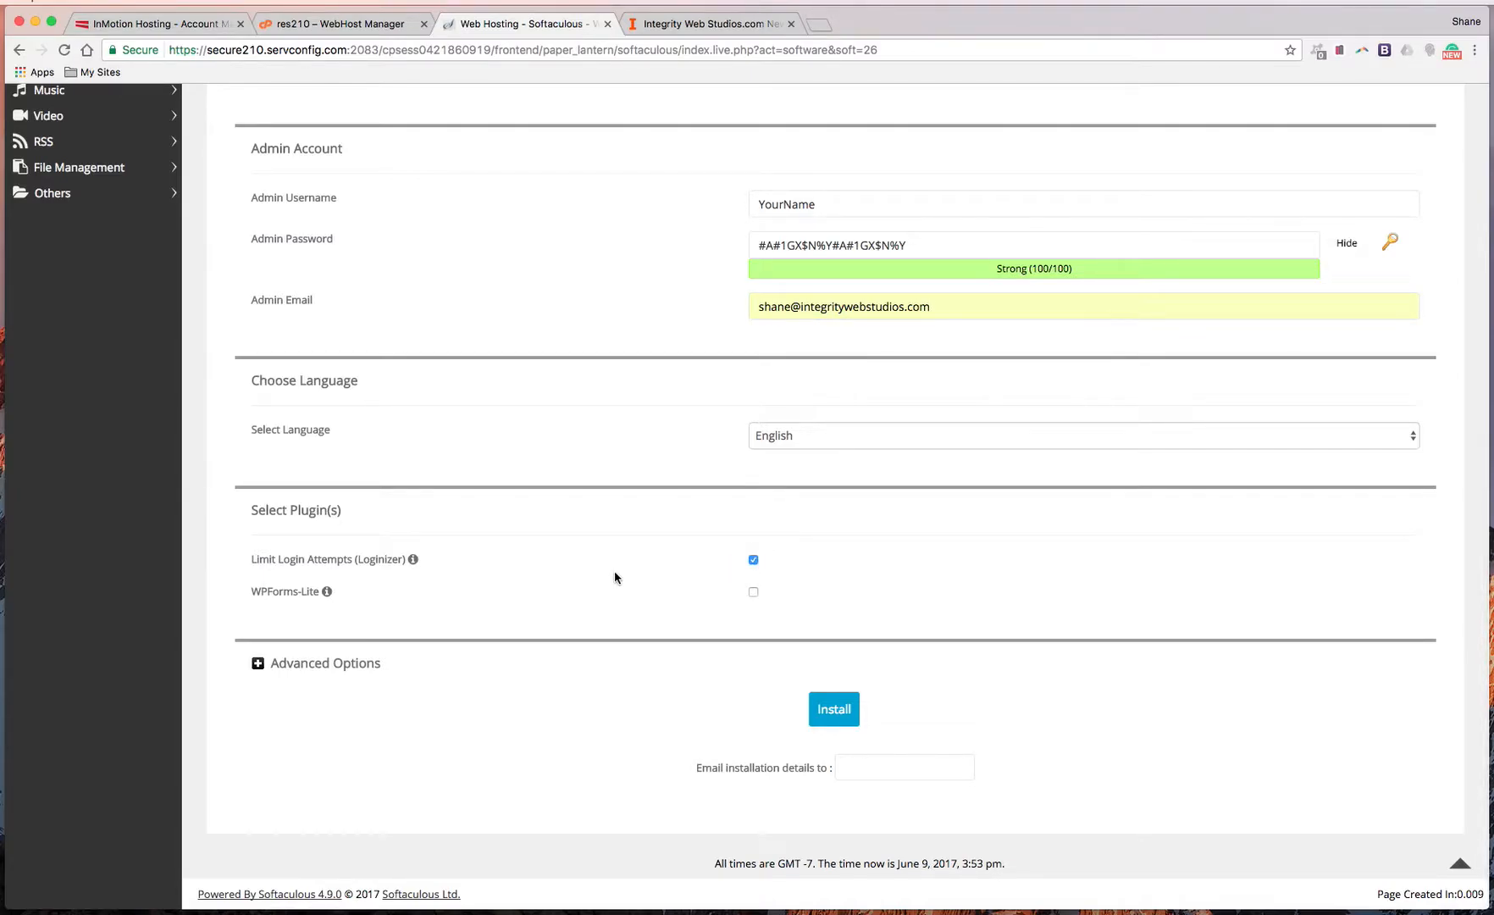
Expand Advanced Options and check database name wp785 and table prefix wplf_
mouse_move(327, 592)
left_click(338, 667)
scroll(652, 703, "down", 5)
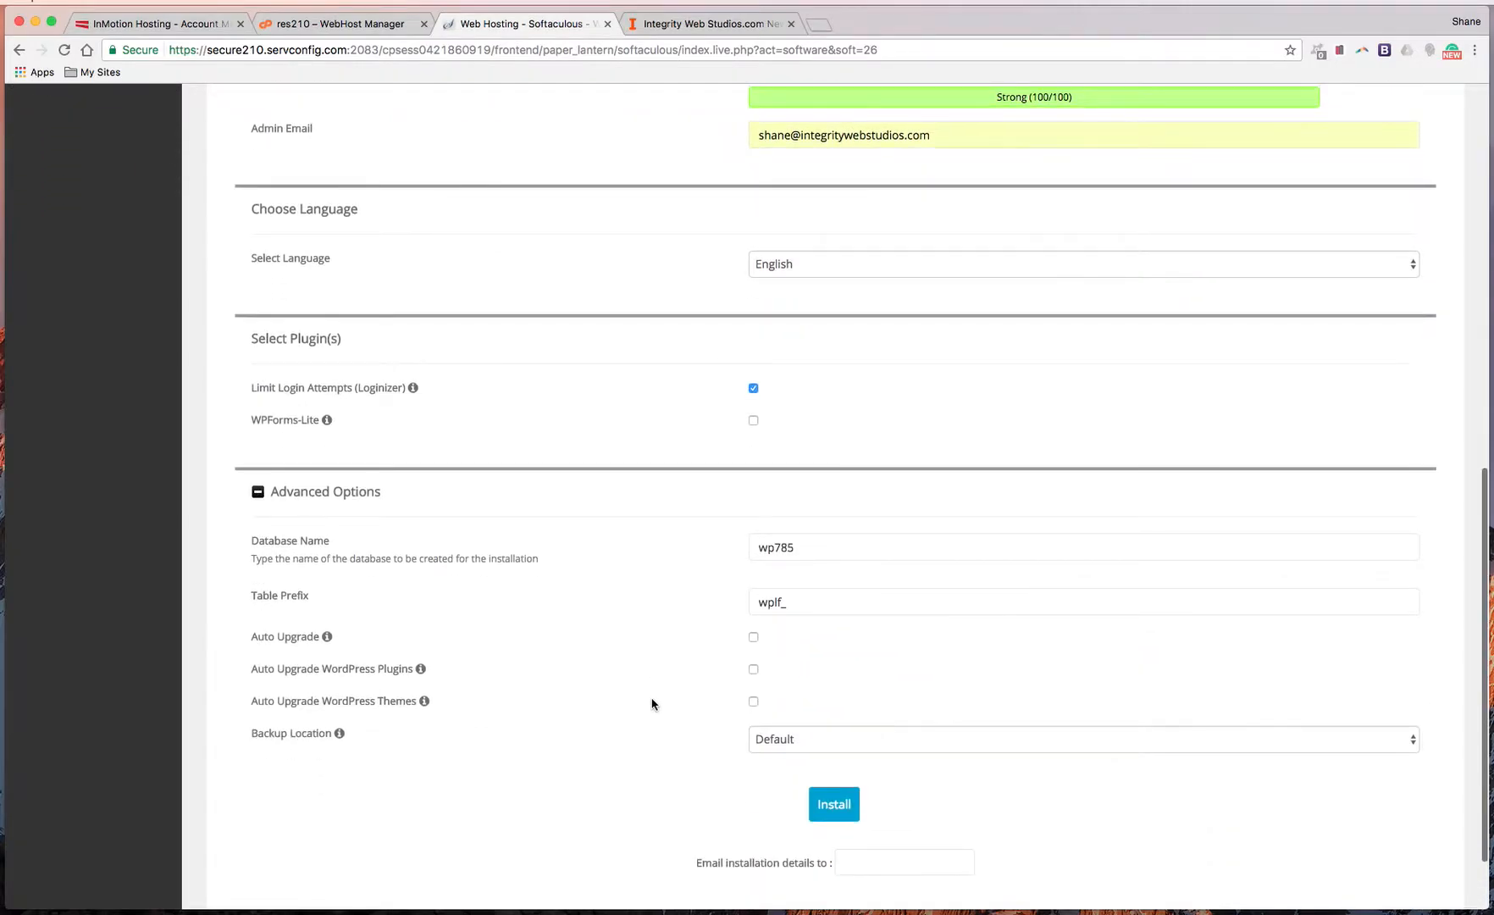
left_click(786, 463)
left_click(807, 504)
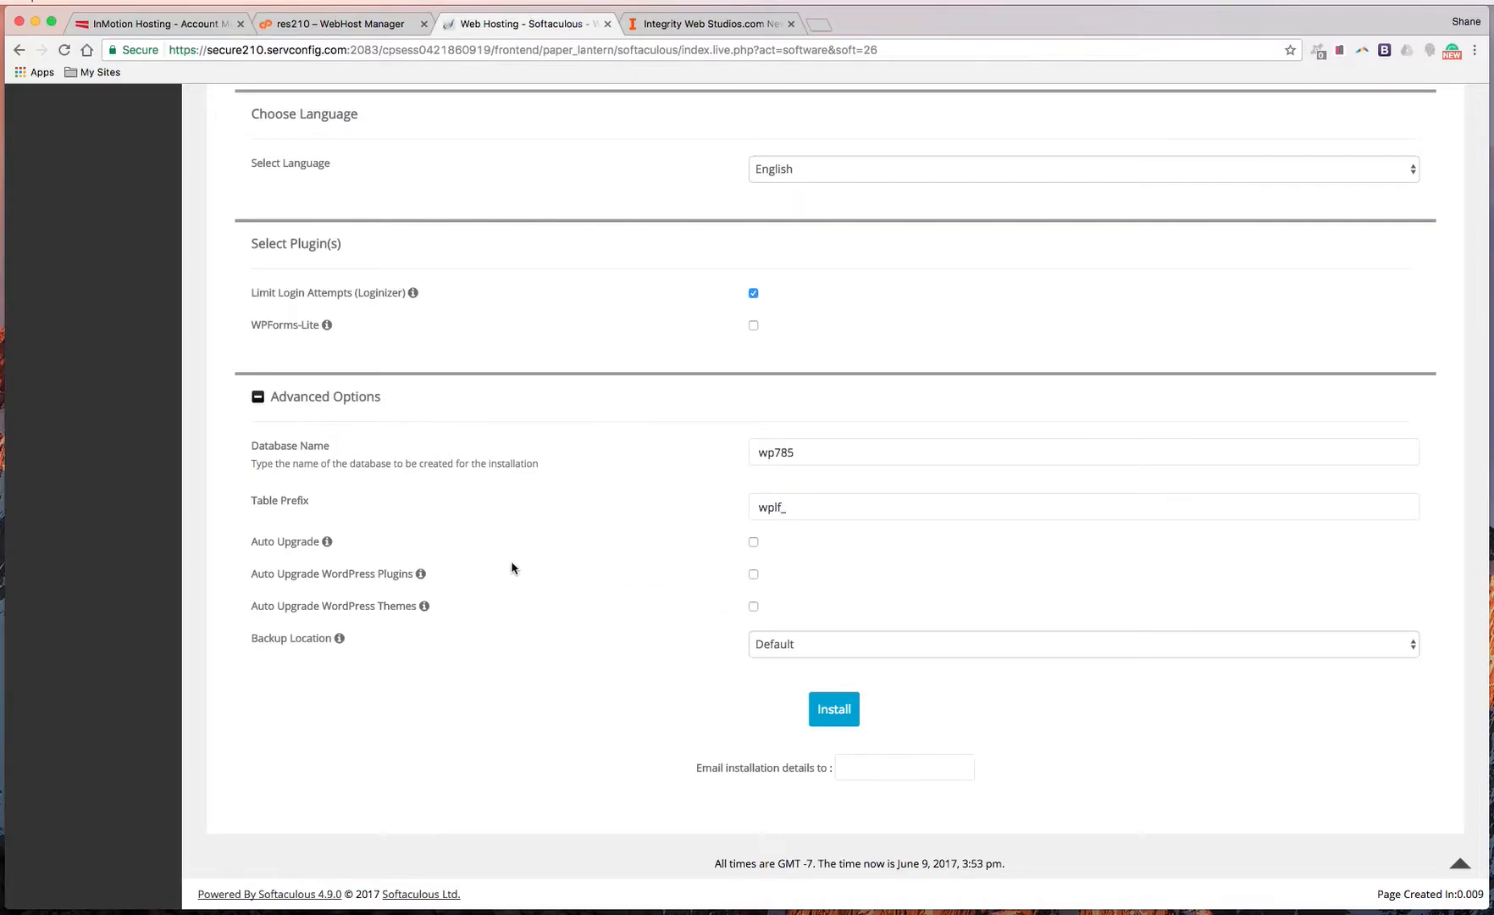
Enable Auto Upgrade and keep the Backup Location set to Default
left_click(753, 543)
left_click(818, 652)
left_click(817, 645)
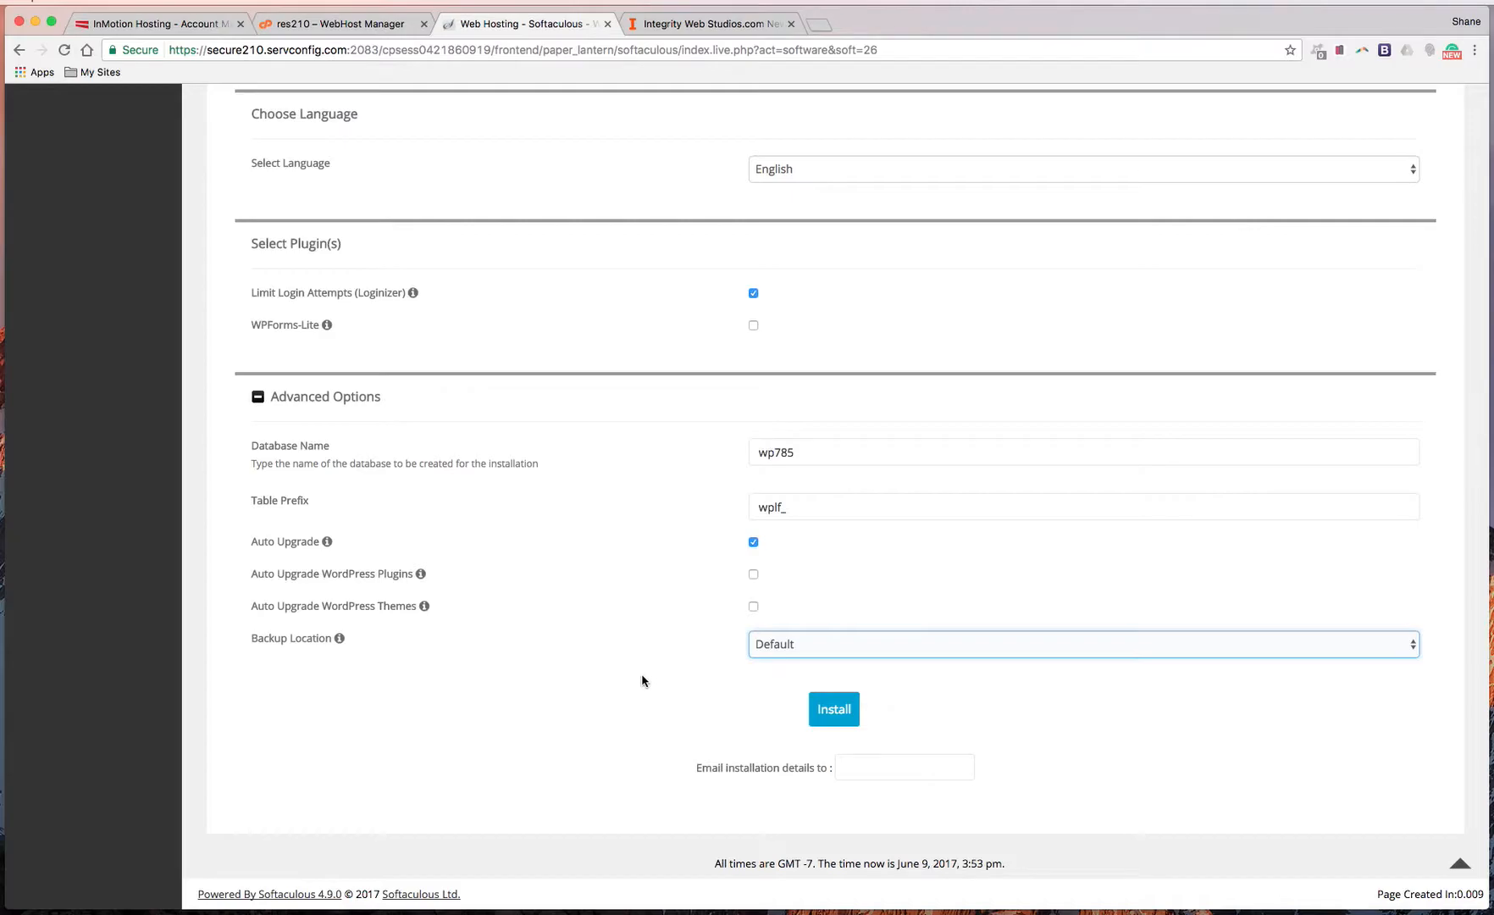
left_click_drag(387, 637, 222, 634)
left_click(222, 634)
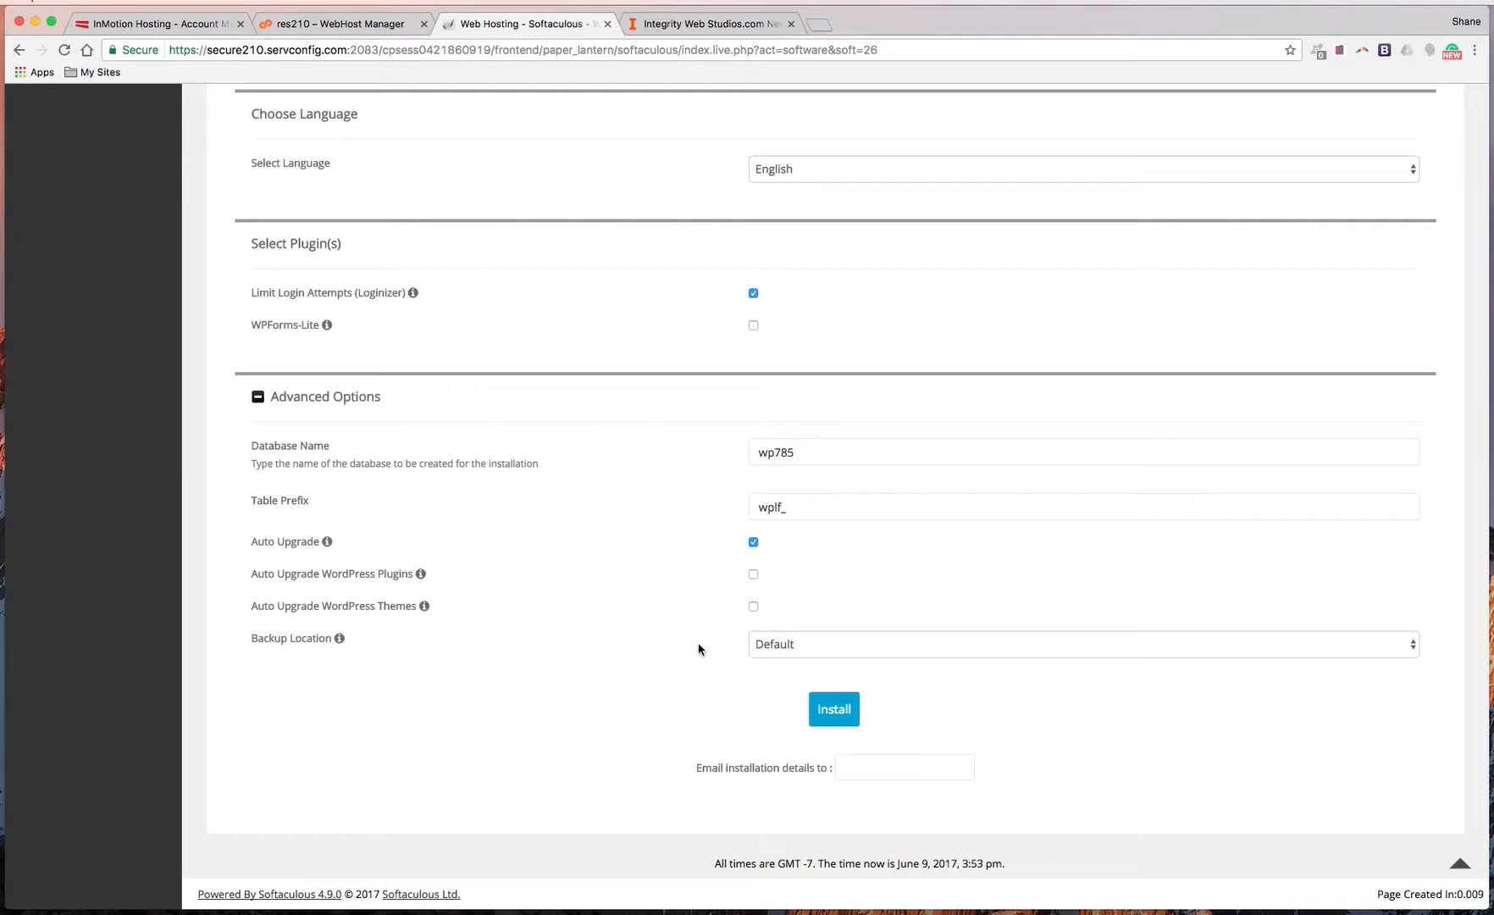
Run the install so WordPress is set up at wordpressforbusinesses.com/quickinstall/
left_click(841, 710)
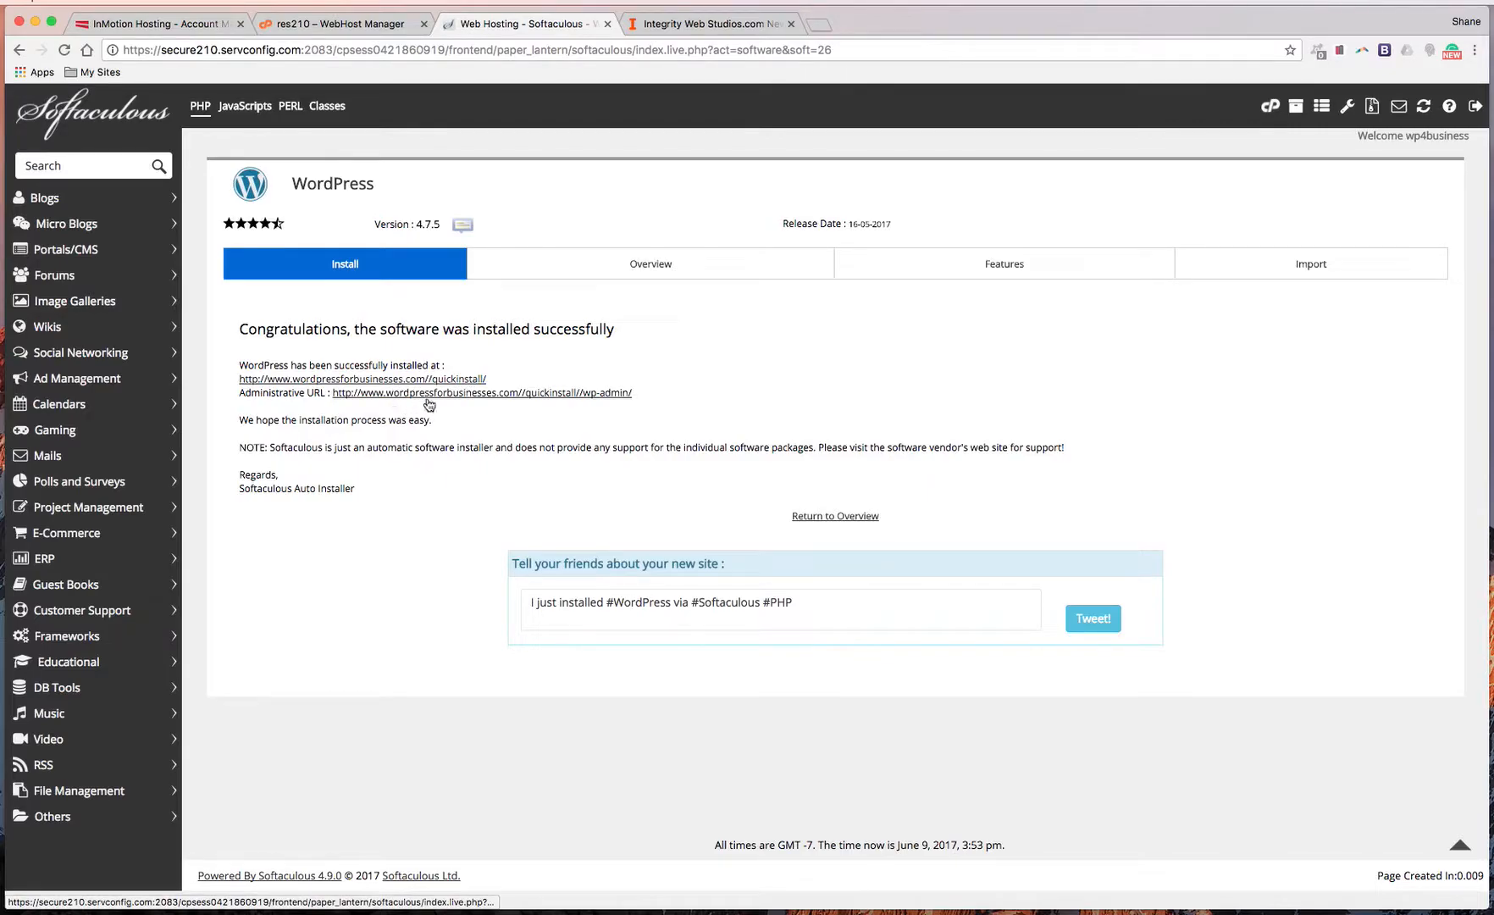
Open the new site URL and the wp-admin administrative URL from the success page
left_click(447, 381)
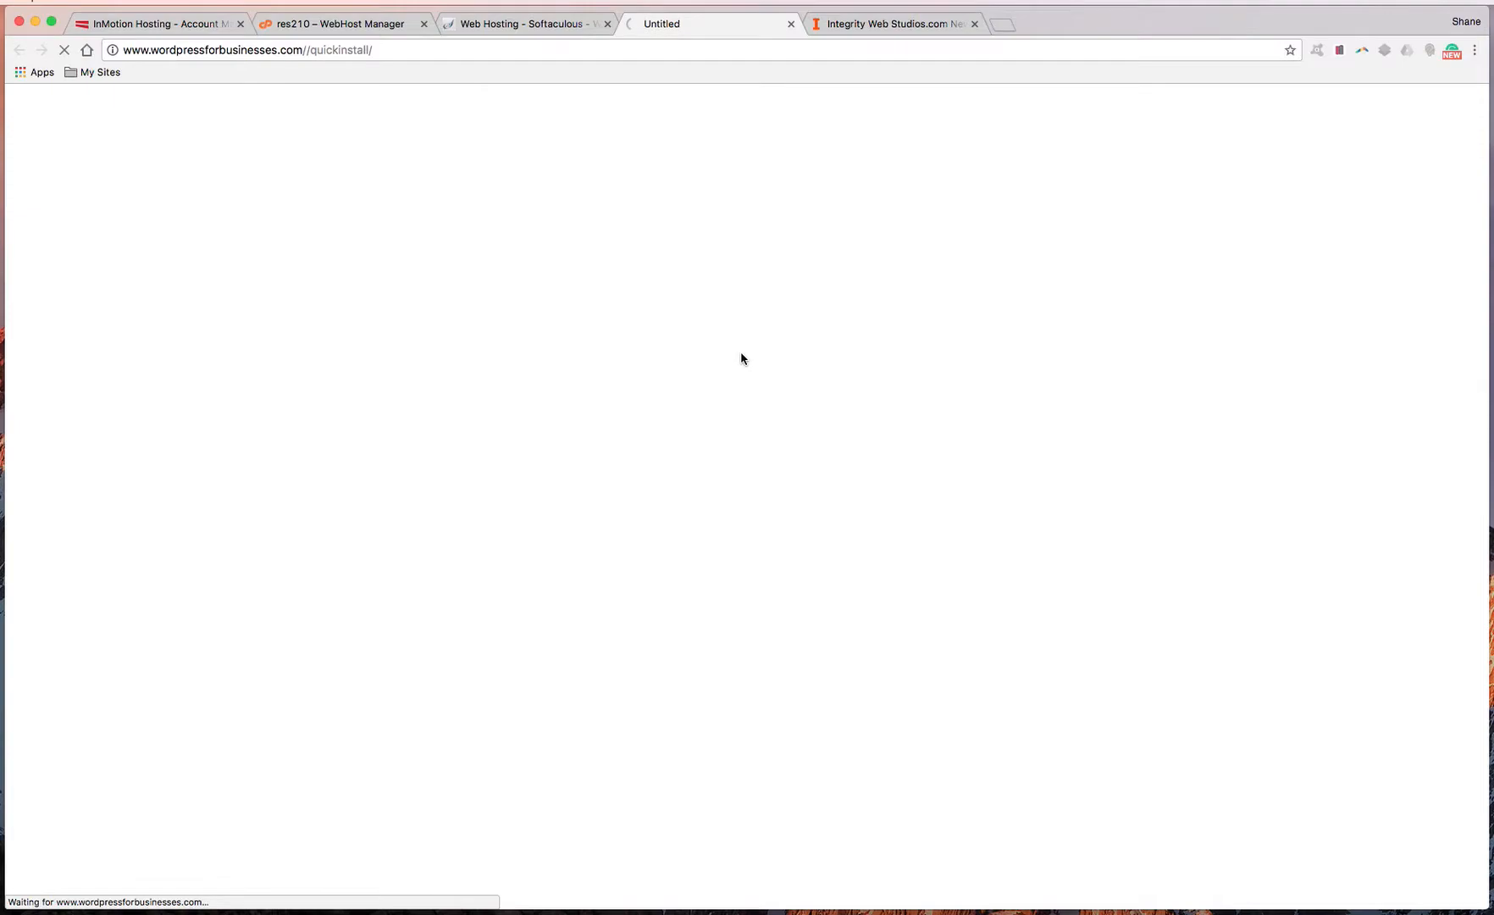
left_click(540, 25)
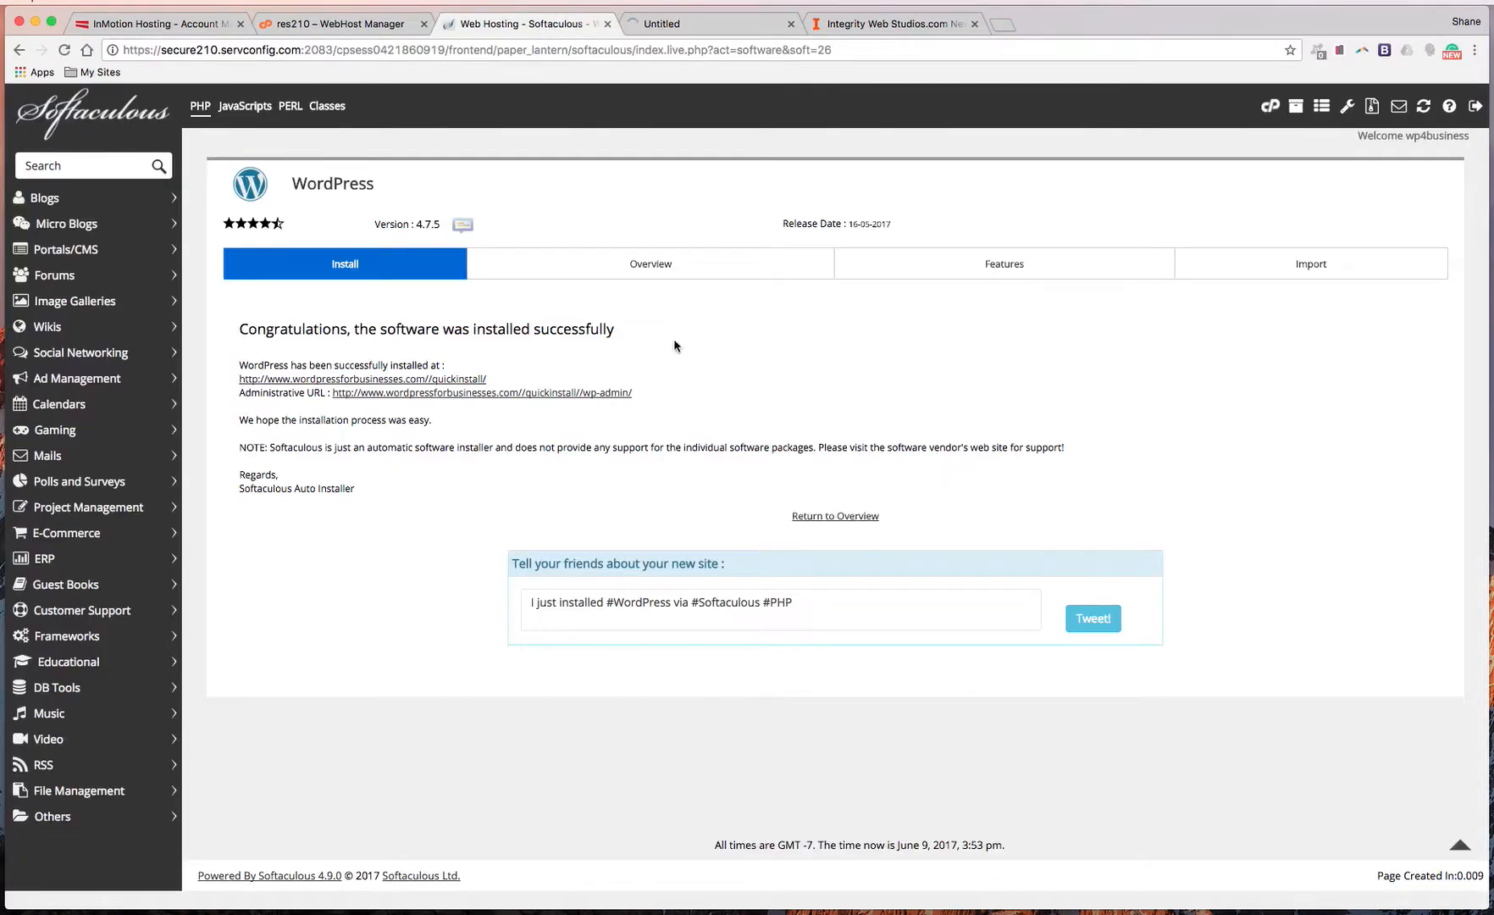
left_click(577, 395)
Browse the Wordpress For Businesses front page with its Hello world! post
left_click(887, 31)
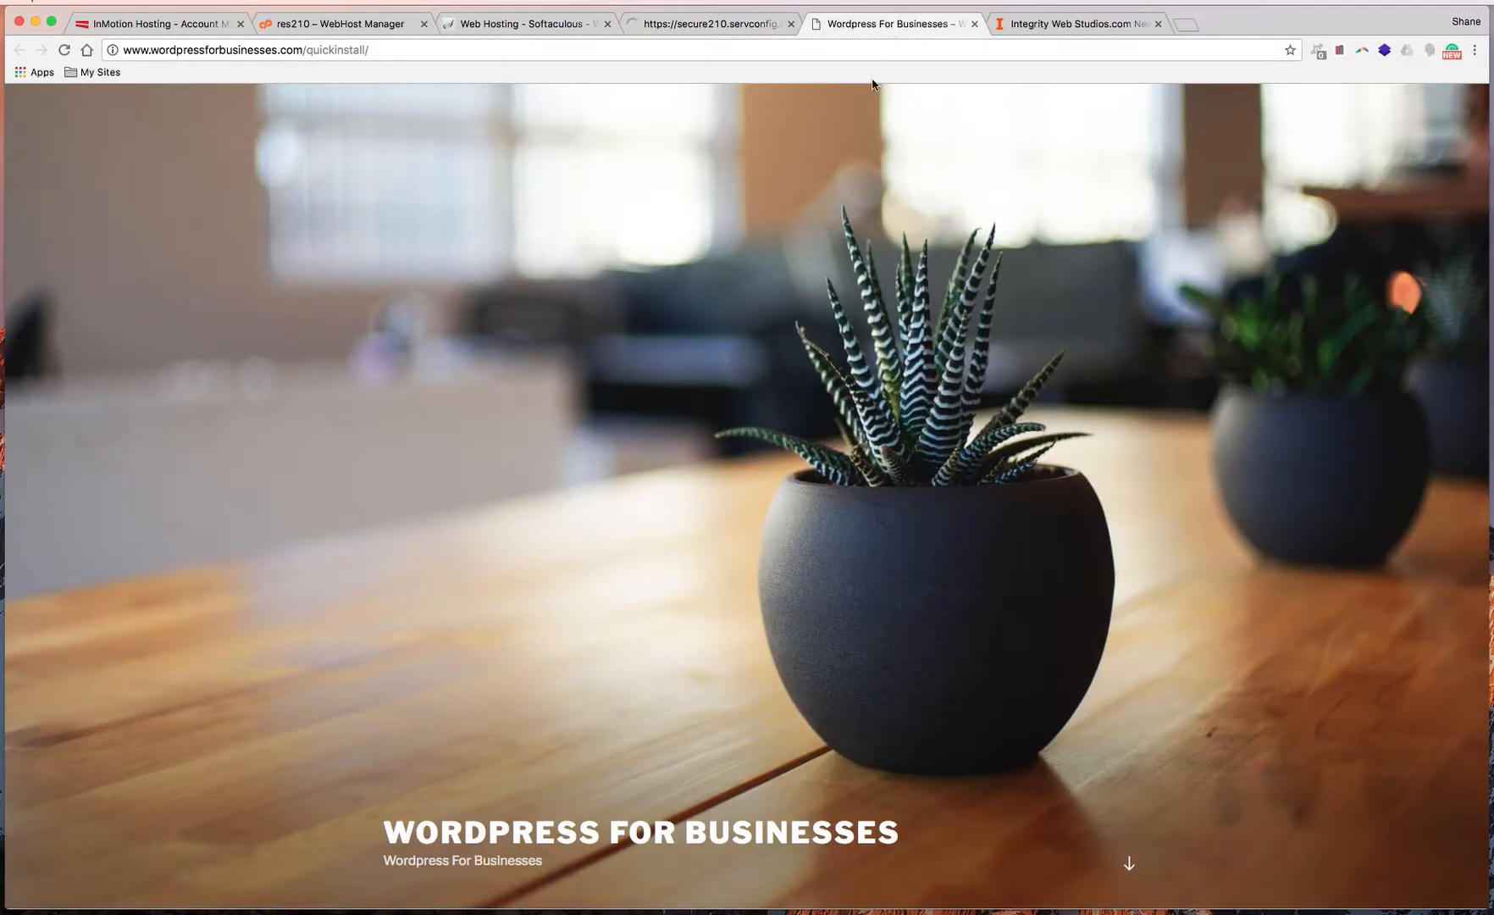
scroll(790, 537, "down", 2)
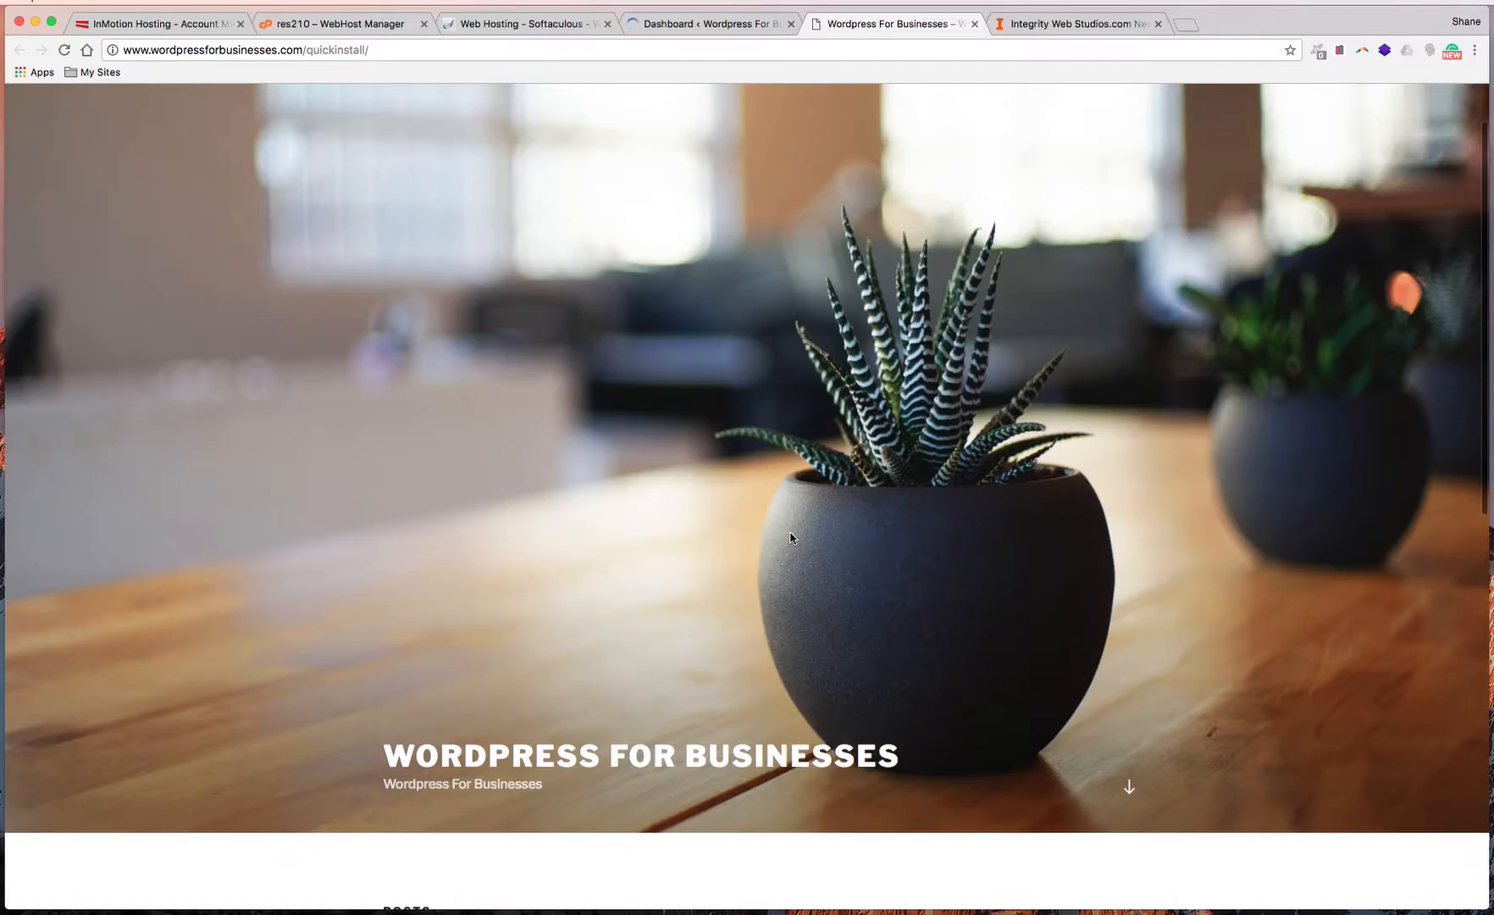
scroll(831, 578, "down", 4)
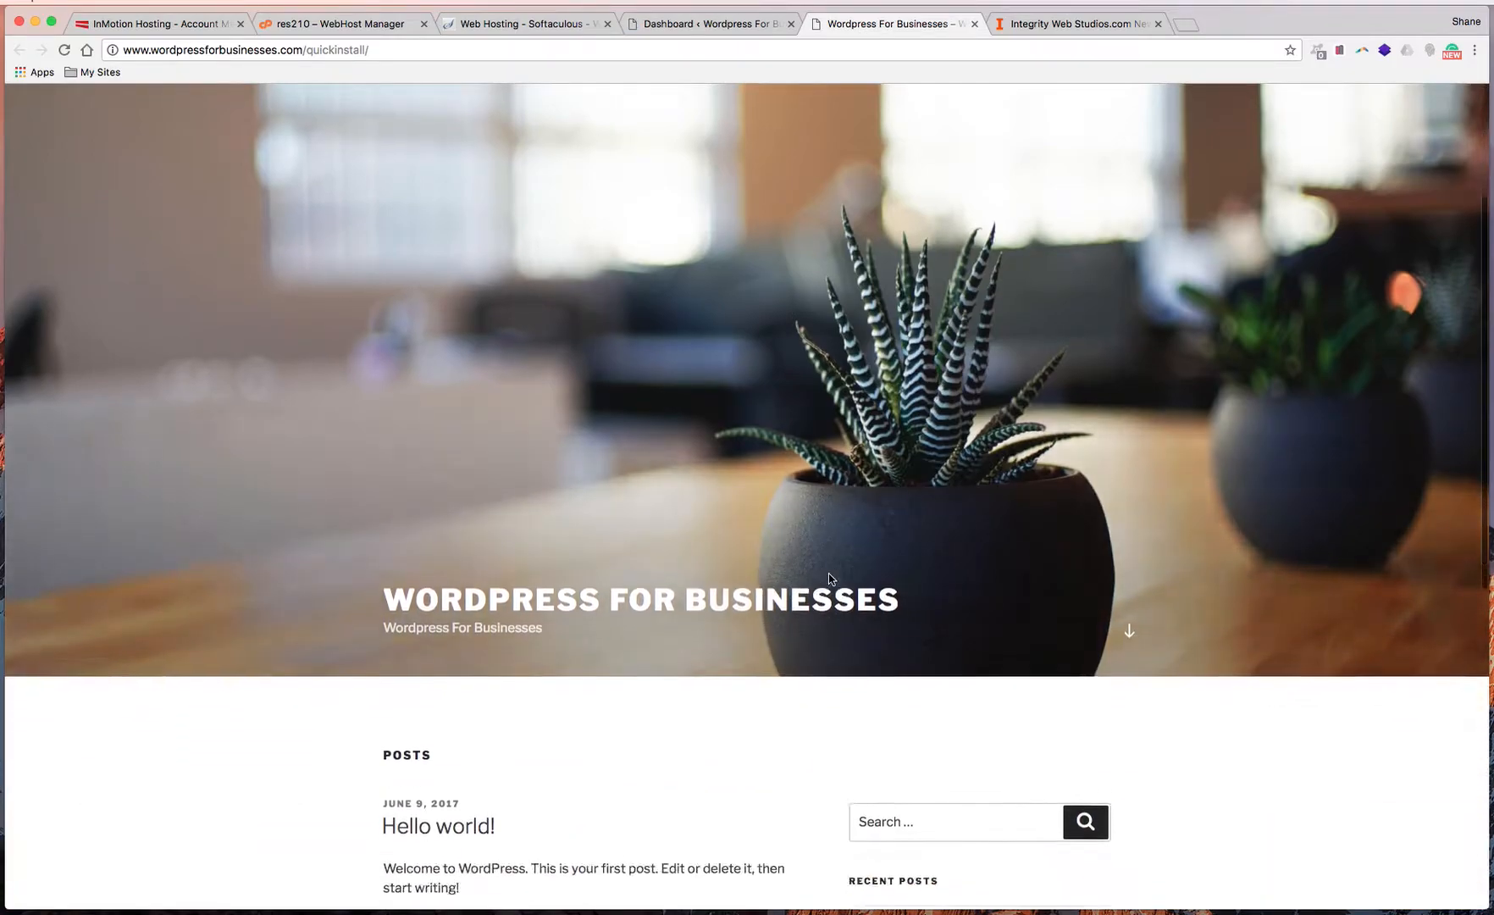
scroll(719, 586, "down", 5)
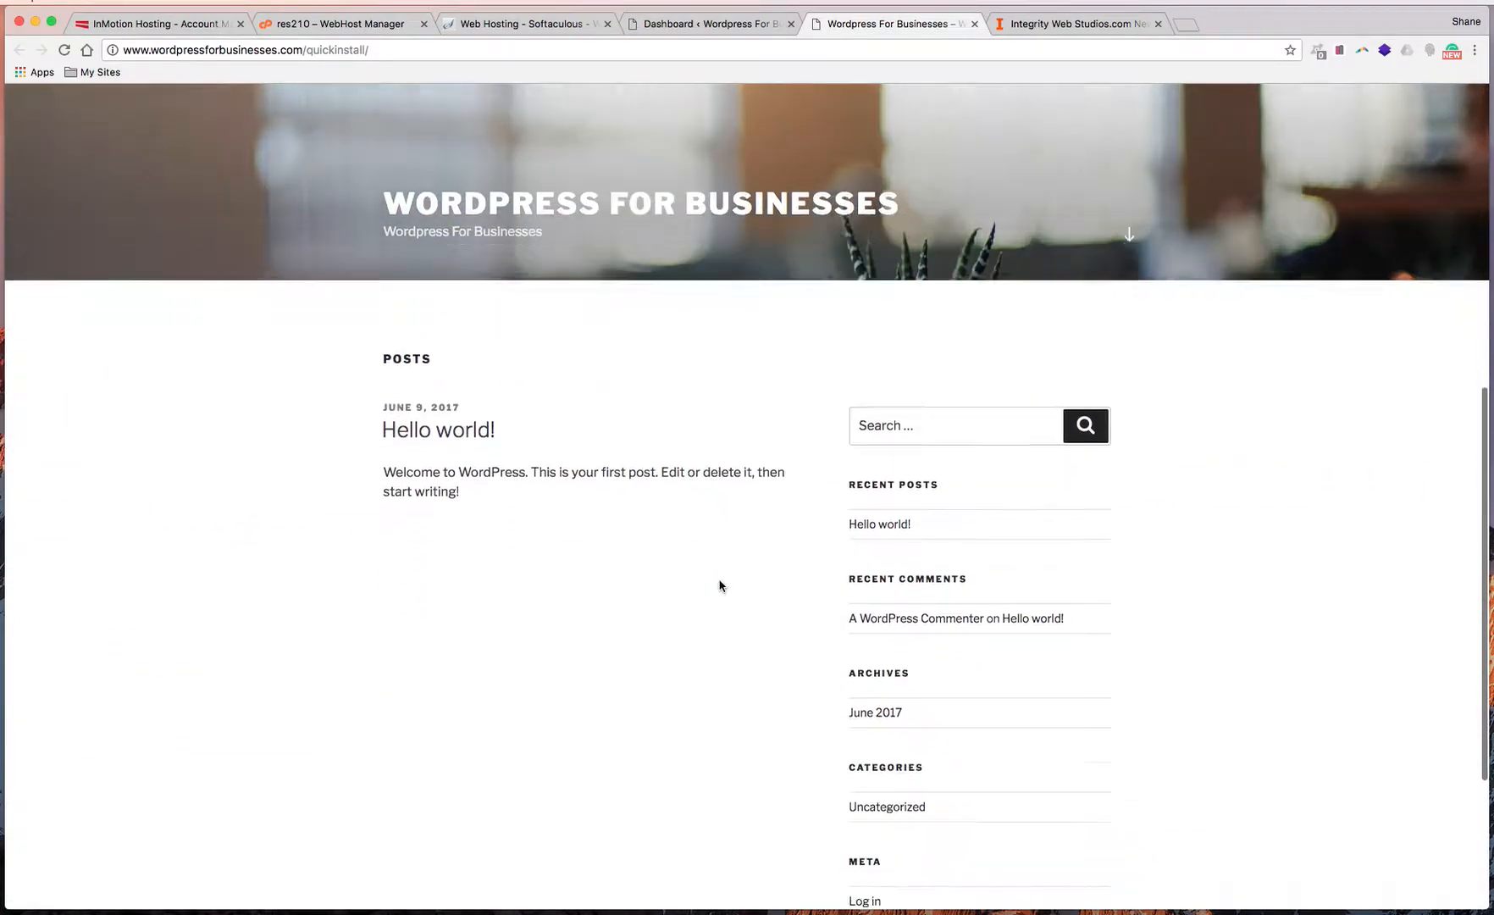
scroll(762, 559, "up", 15)
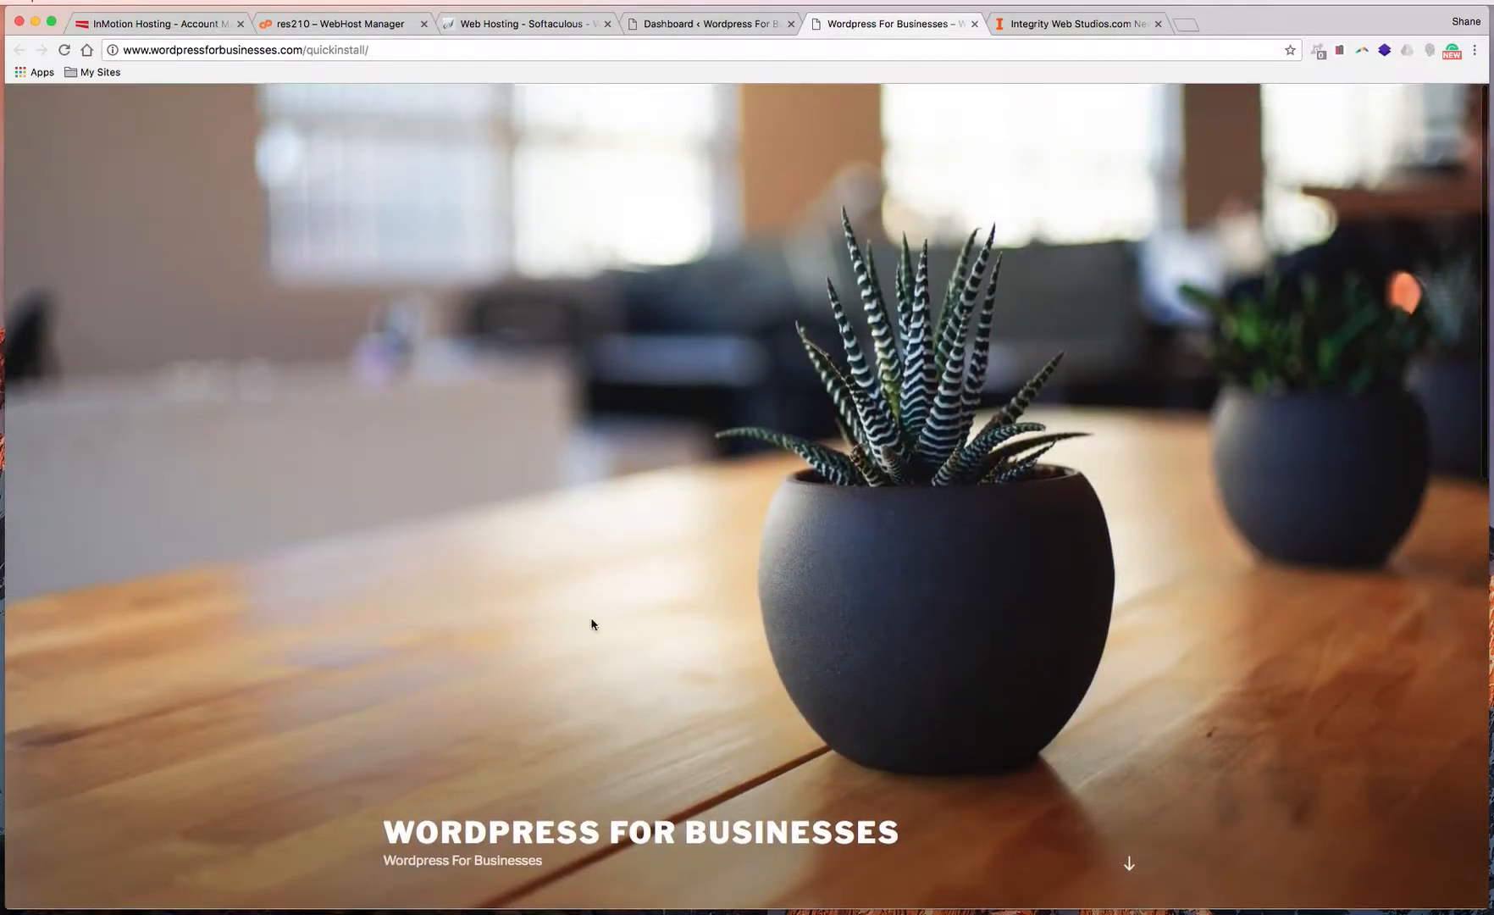
Look over the new site's wp-admin dashboard, then return to the Softaculous success page for /quickinstall/
left_click(702, 25)
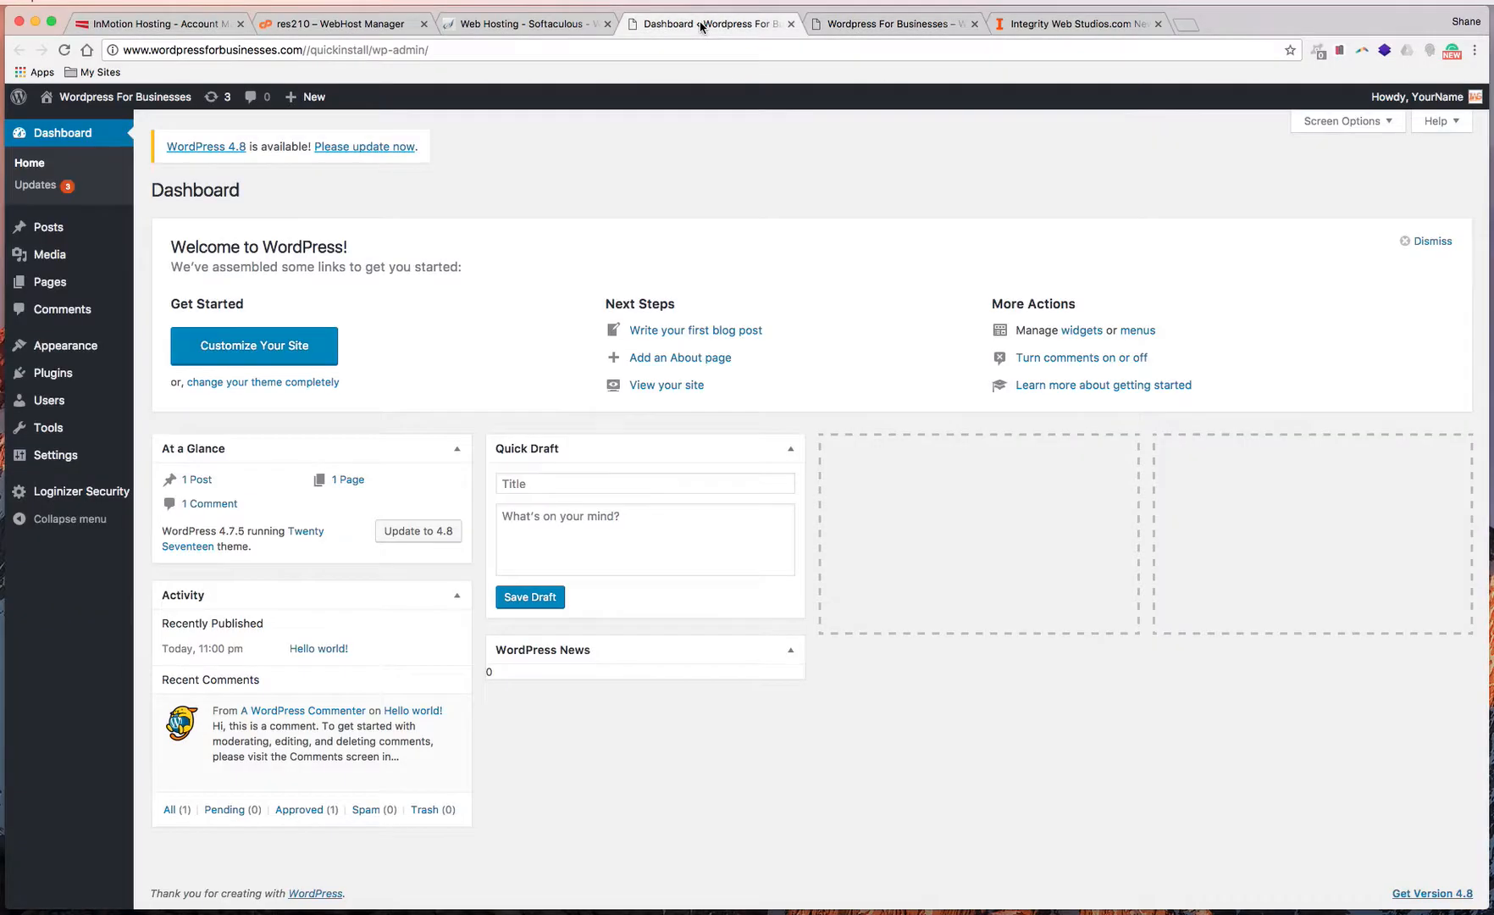
left_click(540, 24)
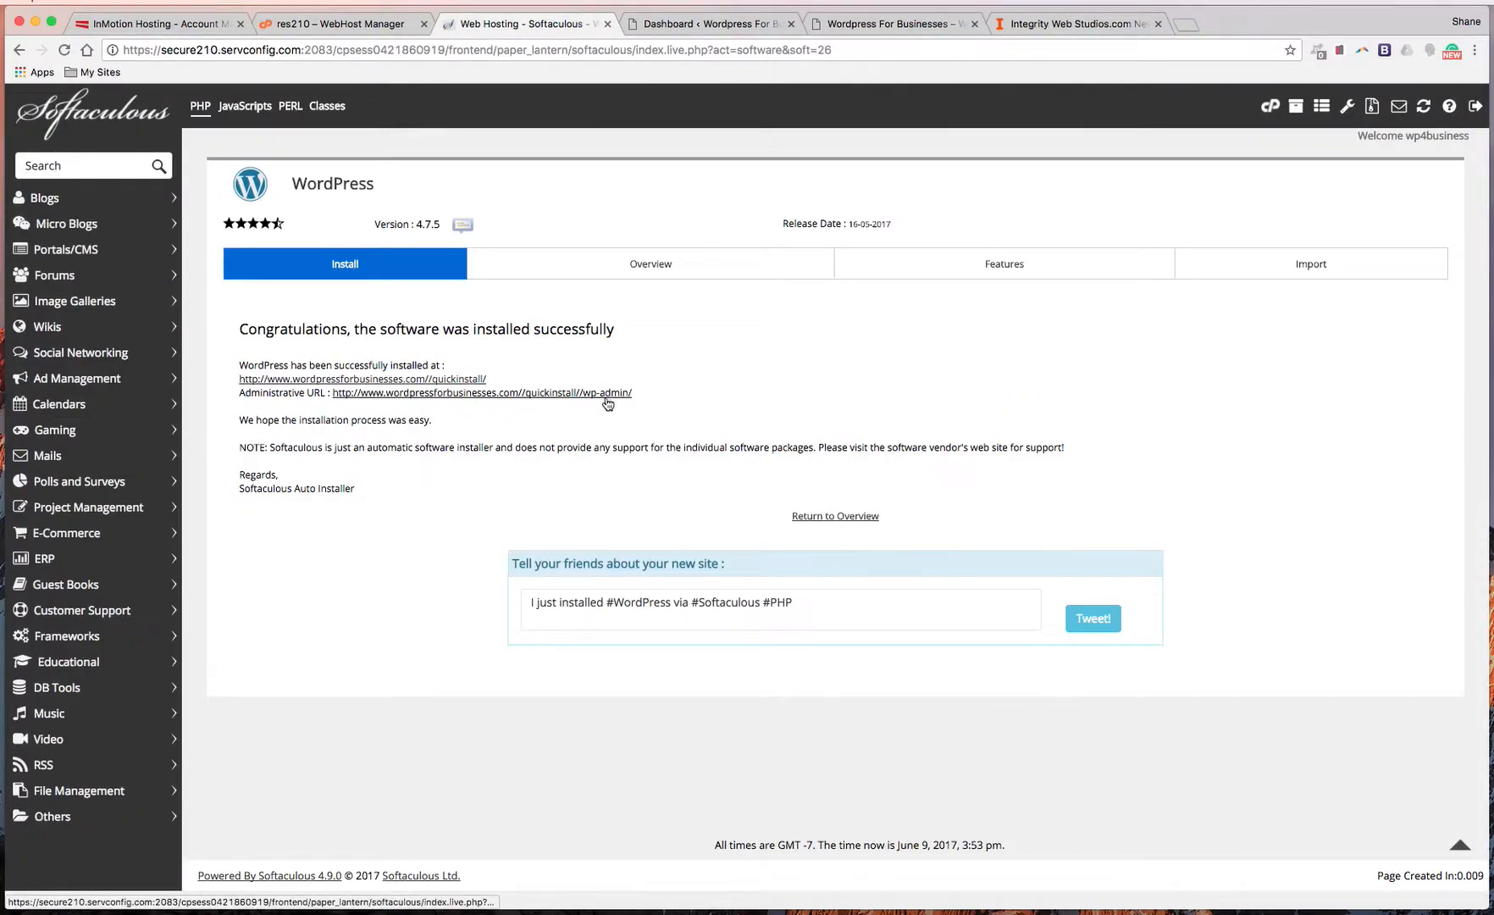
left_click(706, 25)
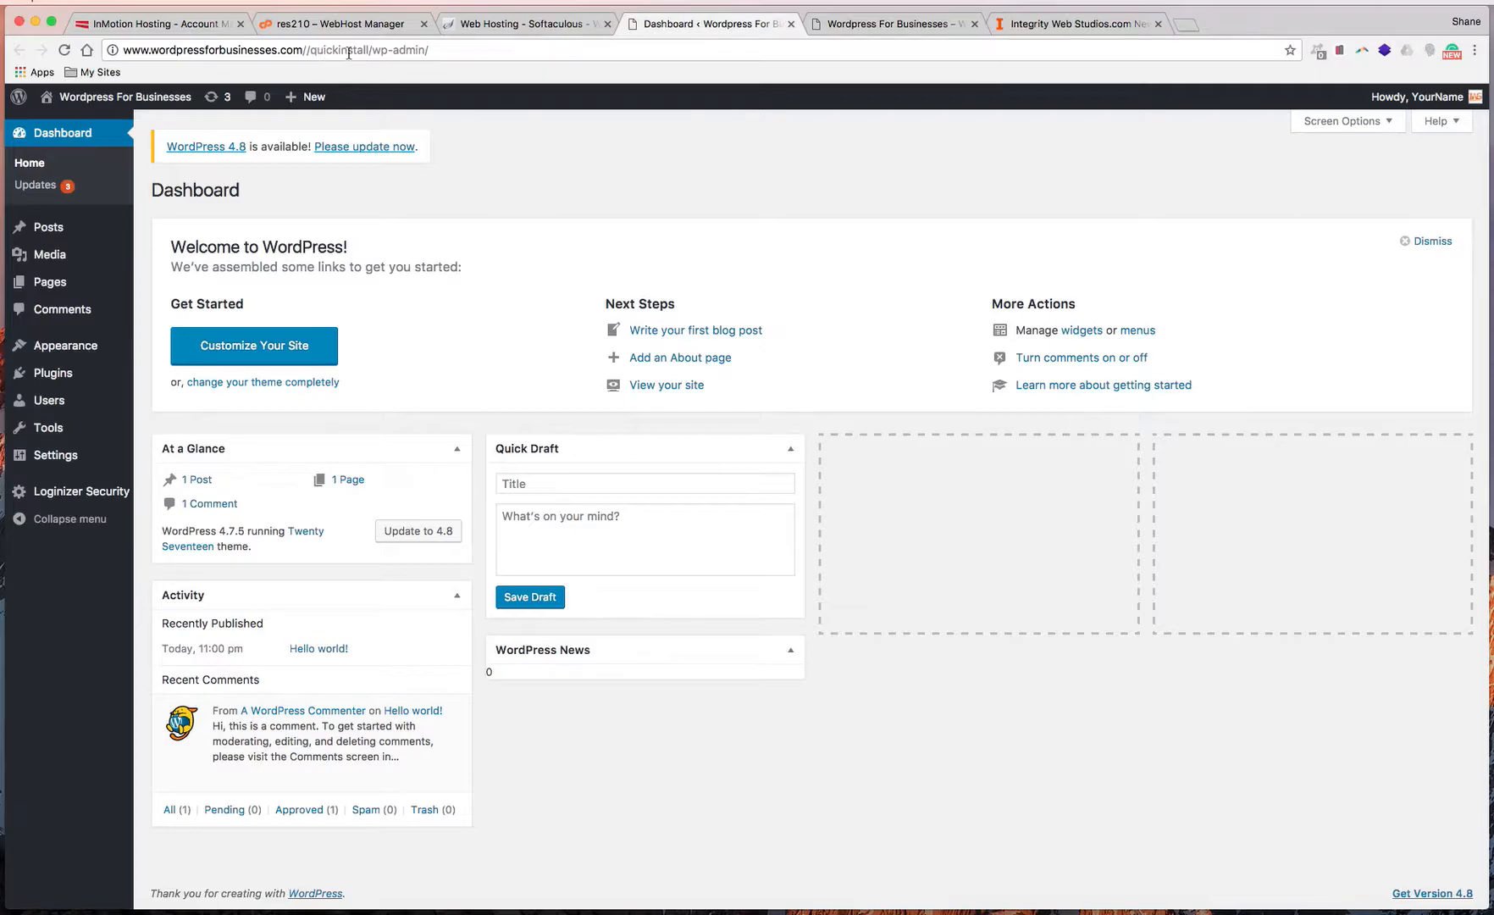
left_click(542, 25)
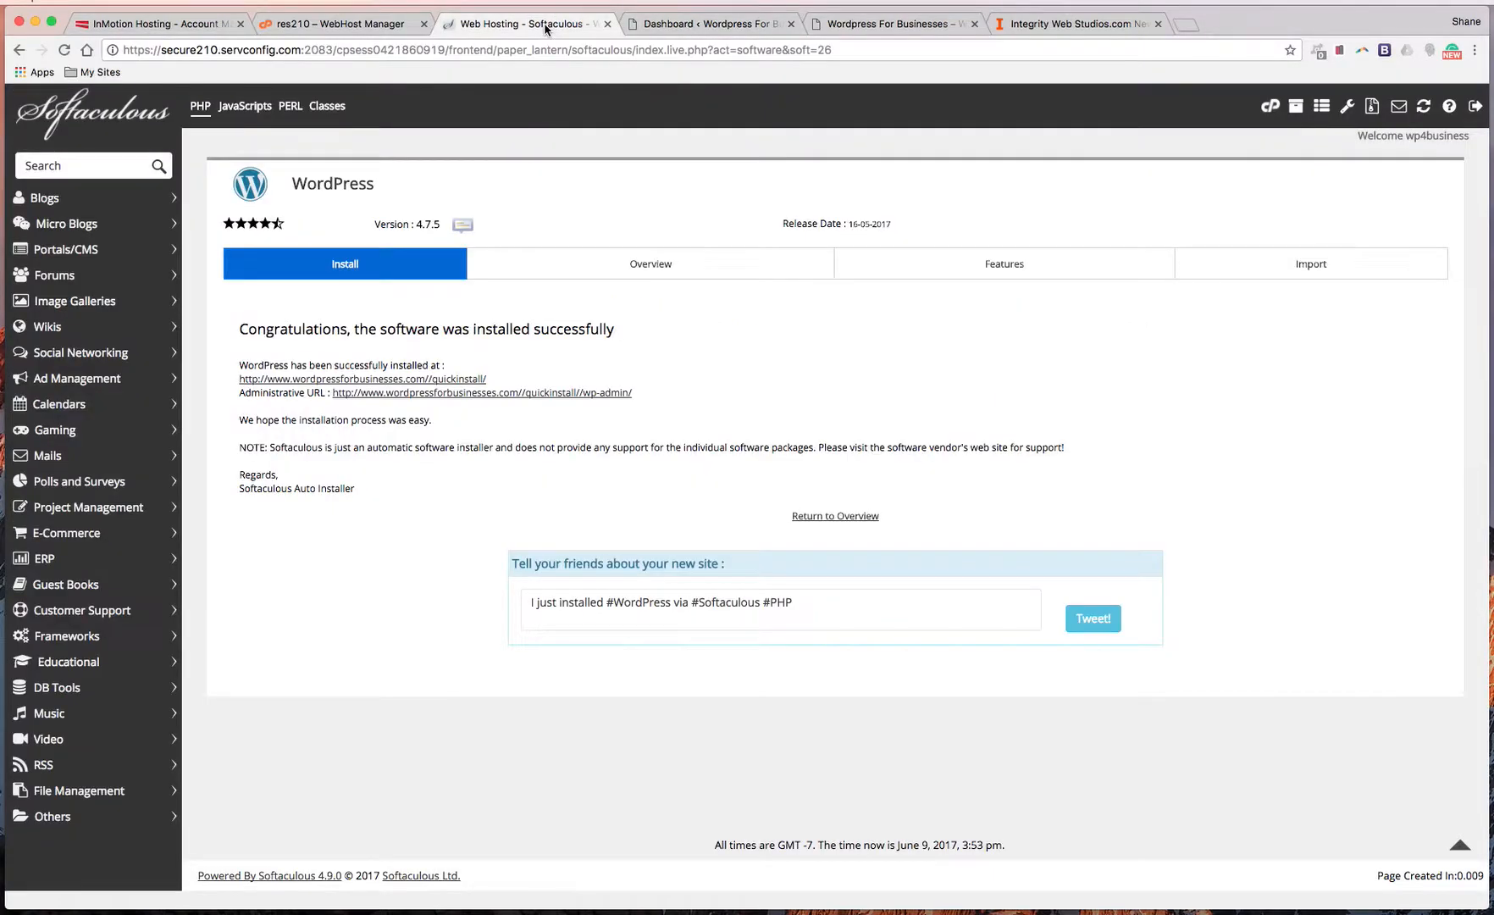